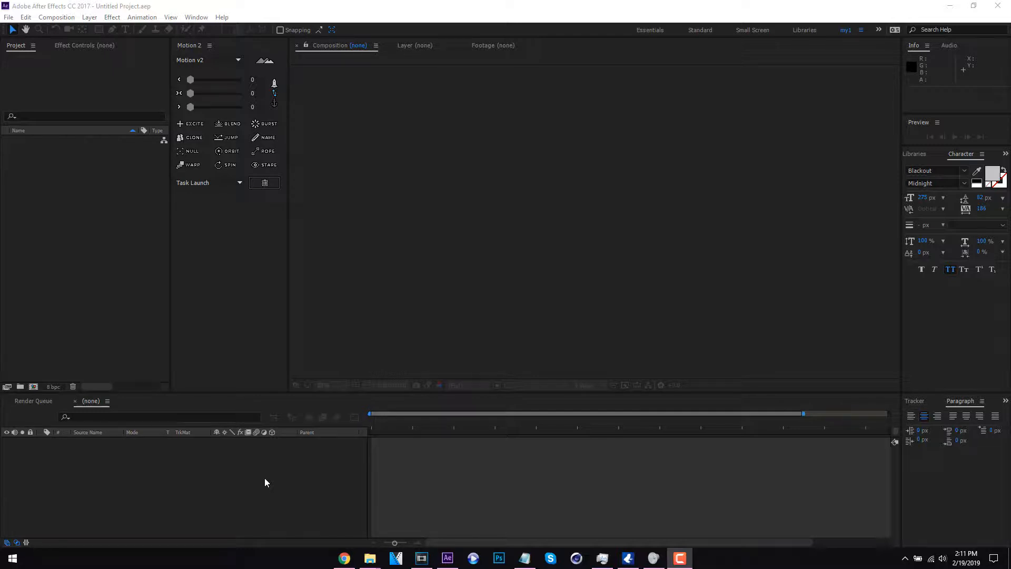
- Create a 1920 x 1080 composition at 23.976 frames per second with a duration of 0:00:01:21
left_click(111, 258)
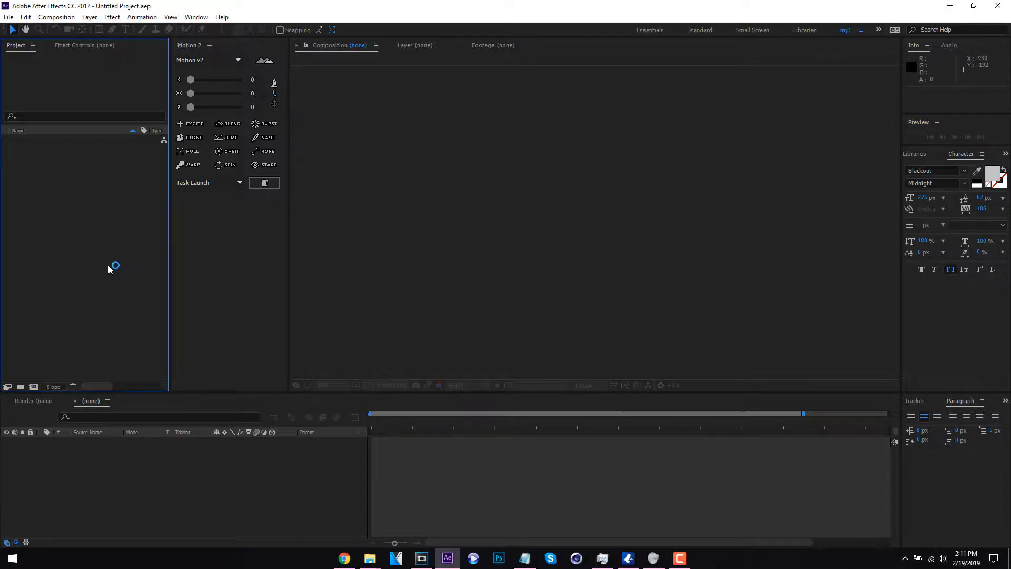
left_click(32, 386)
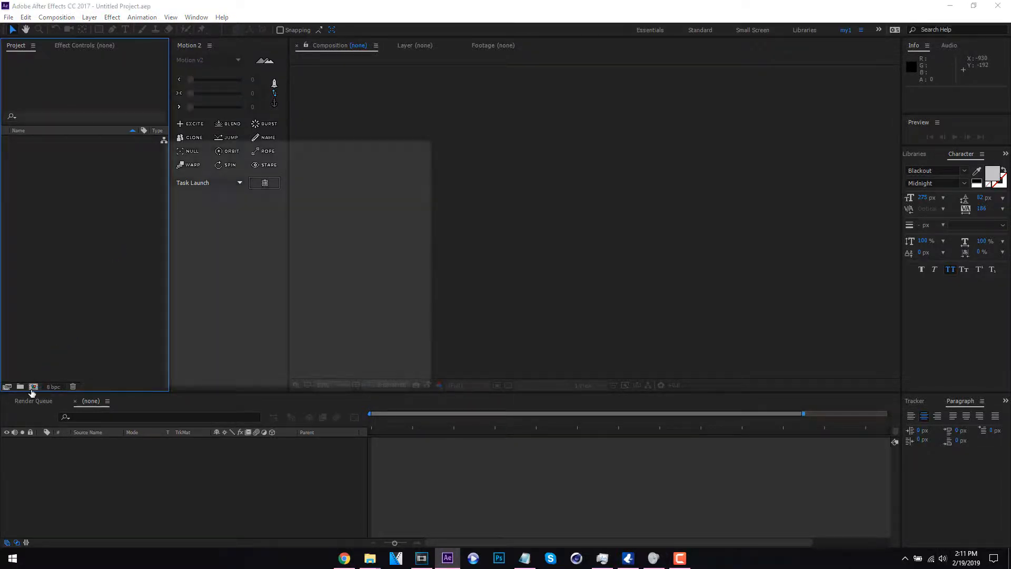
left_click(350, 379)
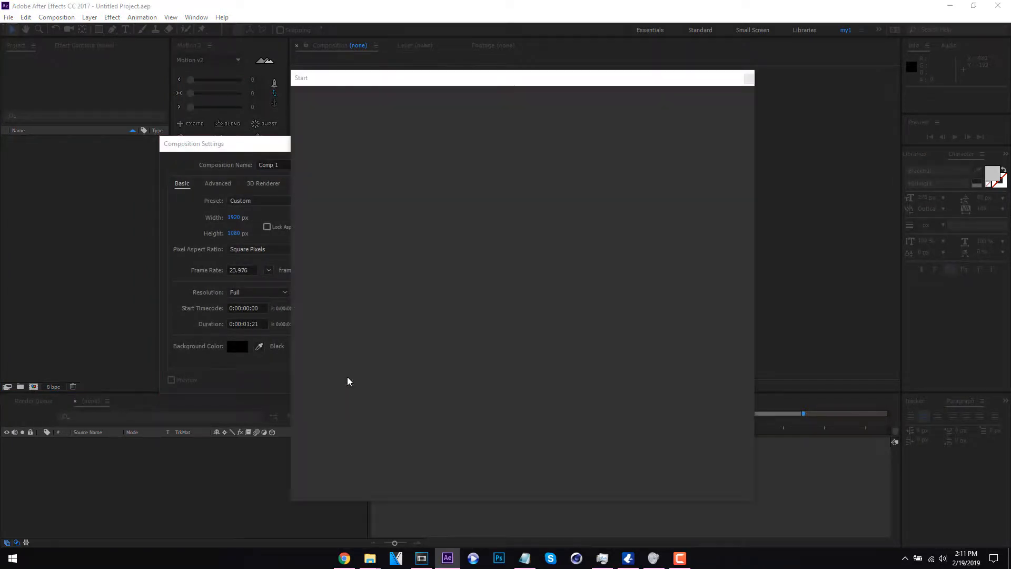
left_click(750, 78)
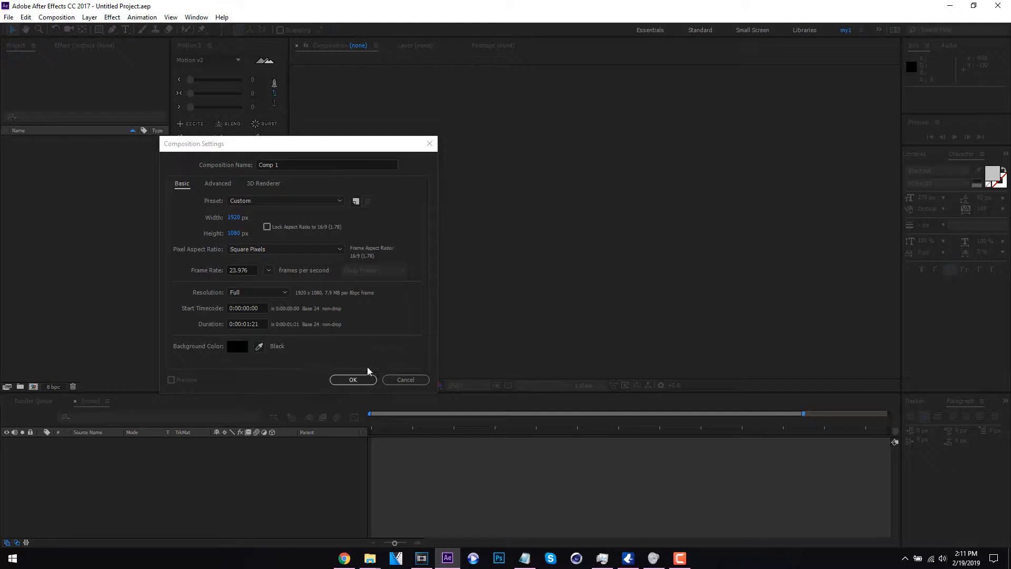
left_click(350, 379)
left_click(348, 5)
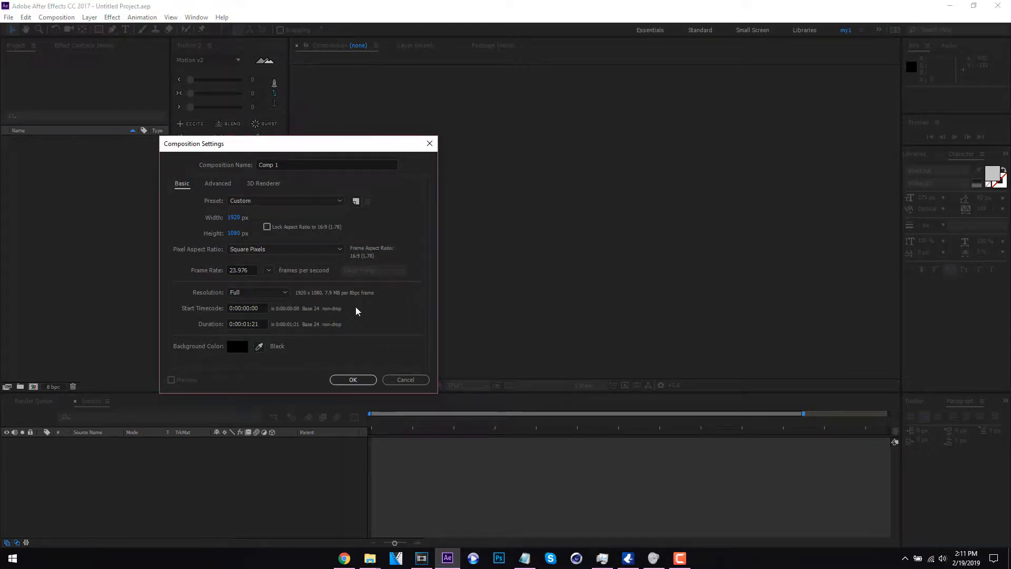
left_click(356, 384)
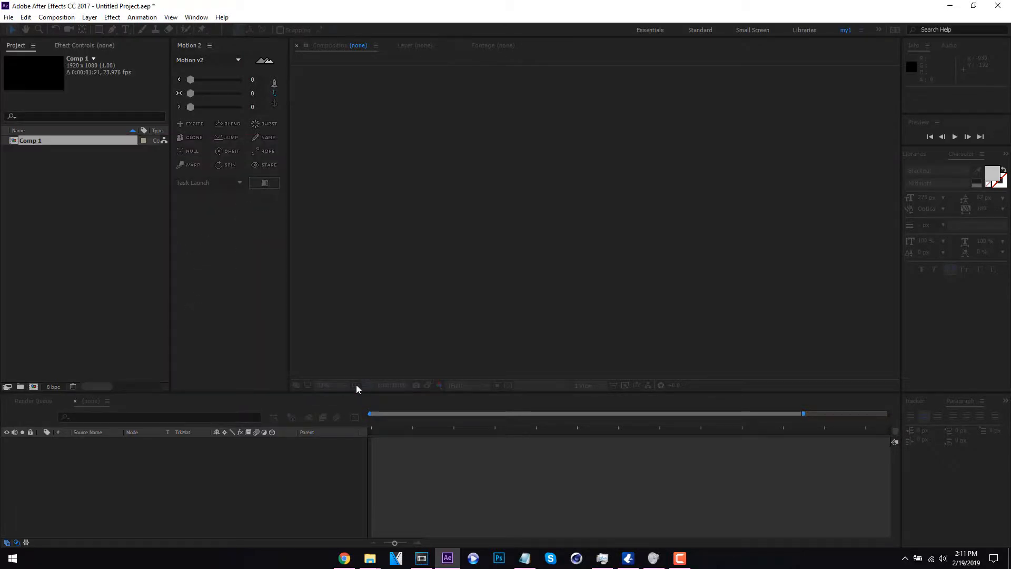
- Add a new solid layer to the composition and set its color to white
right_click(274, 470)
mouse_move(381, 370)
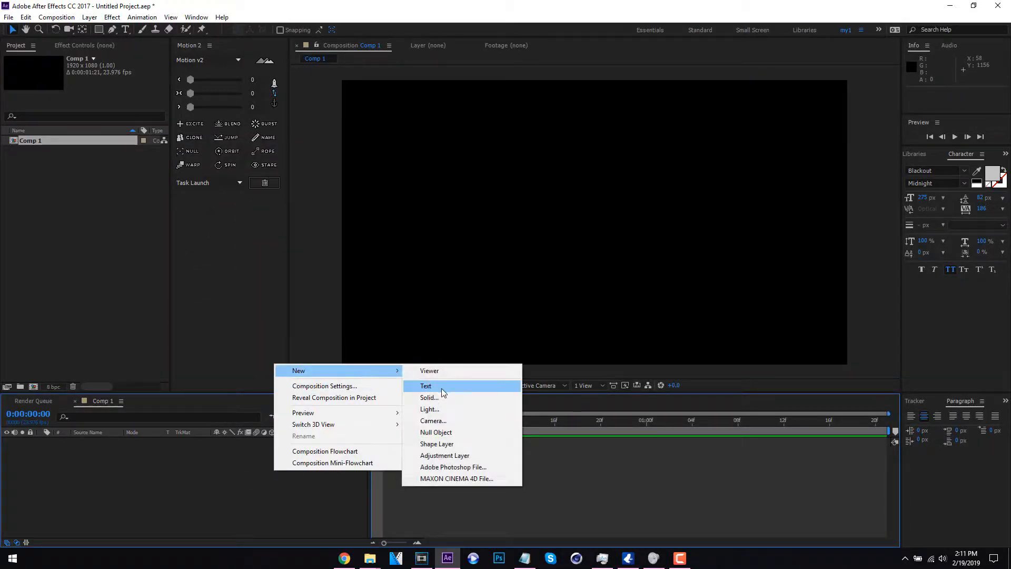
left_click(446, 397)
left_click(314, 390)
left_click_drag(169, 305, 91, 220)
left_click(389, 254)
left_click(358, 415)
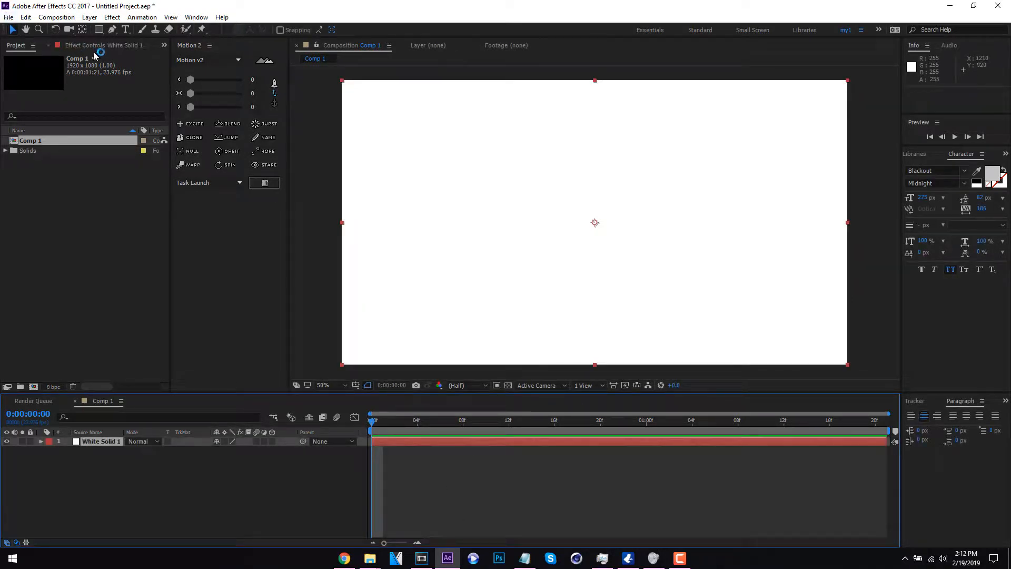
- Add a text layer reading "Happier" over the white solid
left_click(126, 29)
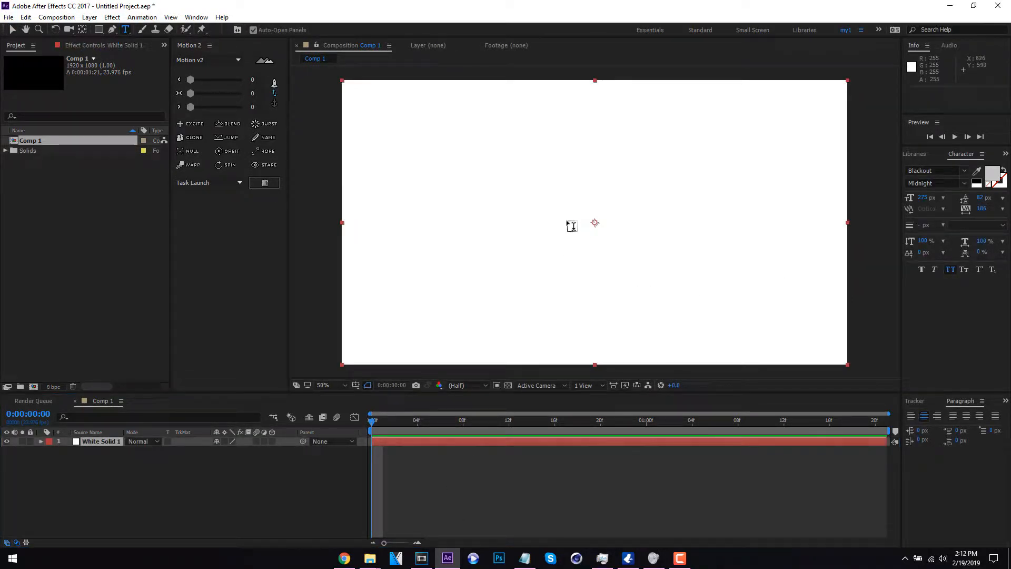
left_click(545, 220)
type("Happier")
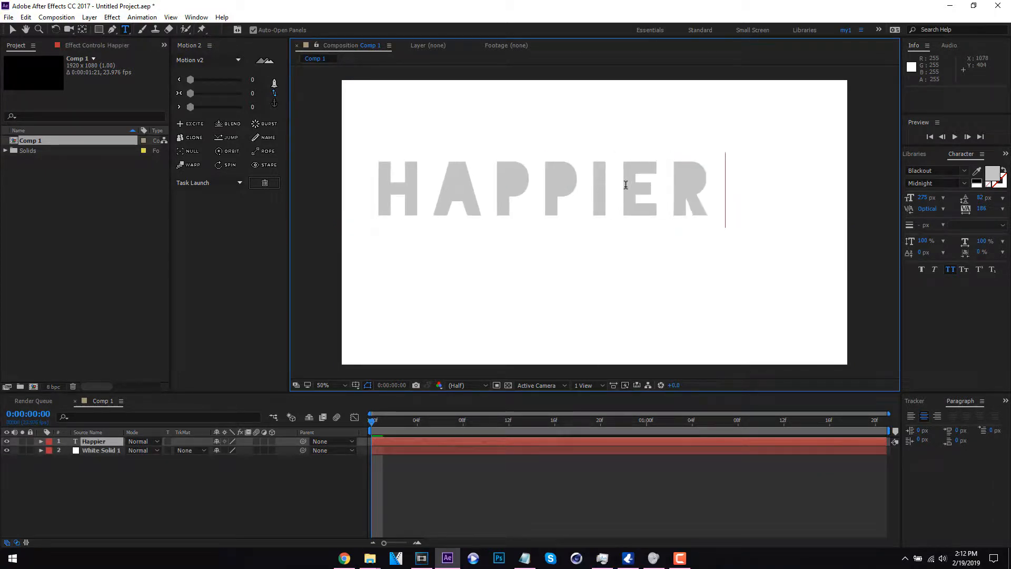
- Change the font of the entire "Happier" text to Grenade
key("ctrl+a")
left_click(944, 170)
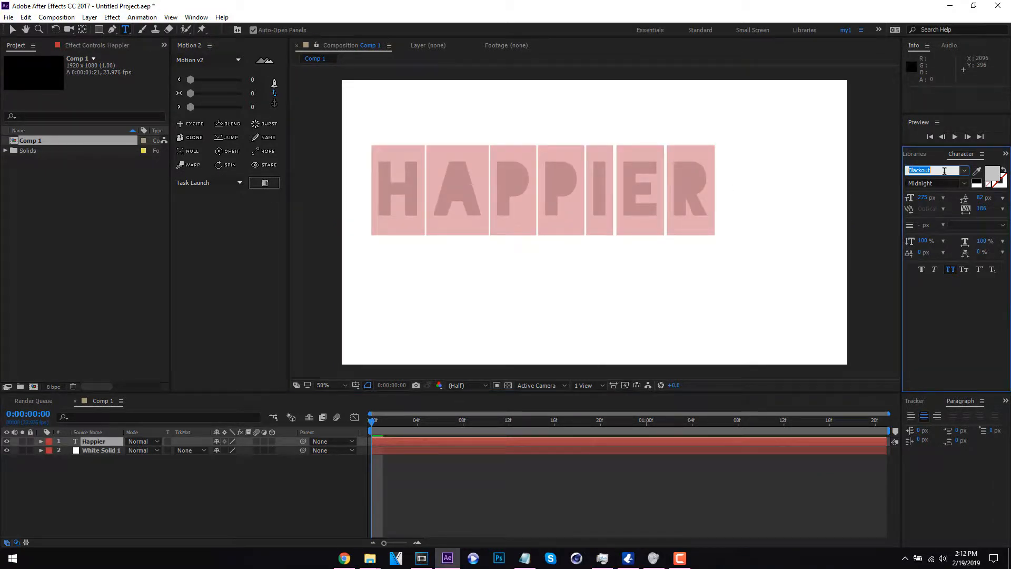
type("Greek Diner Inline T")
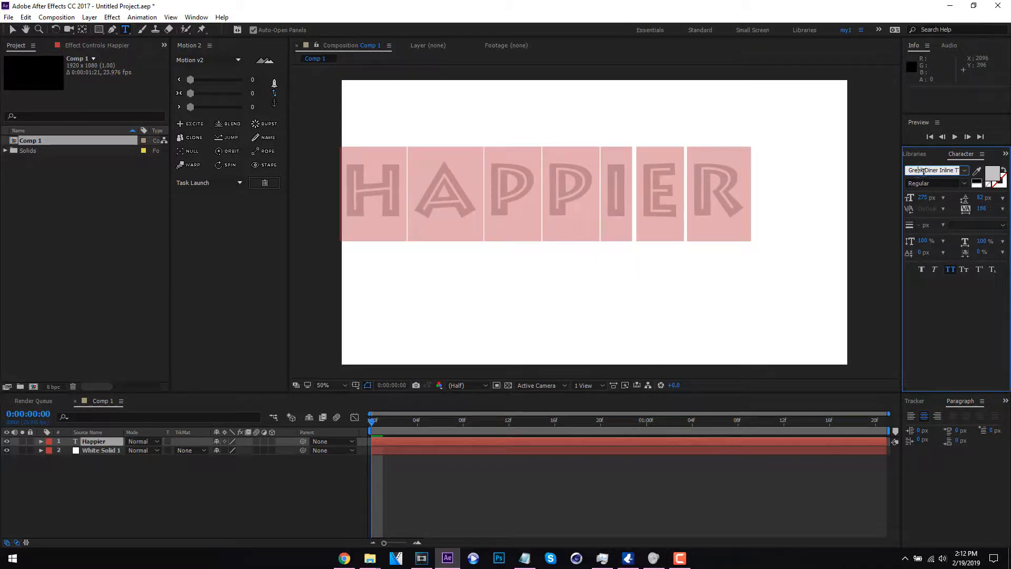
left_click(964, 170)
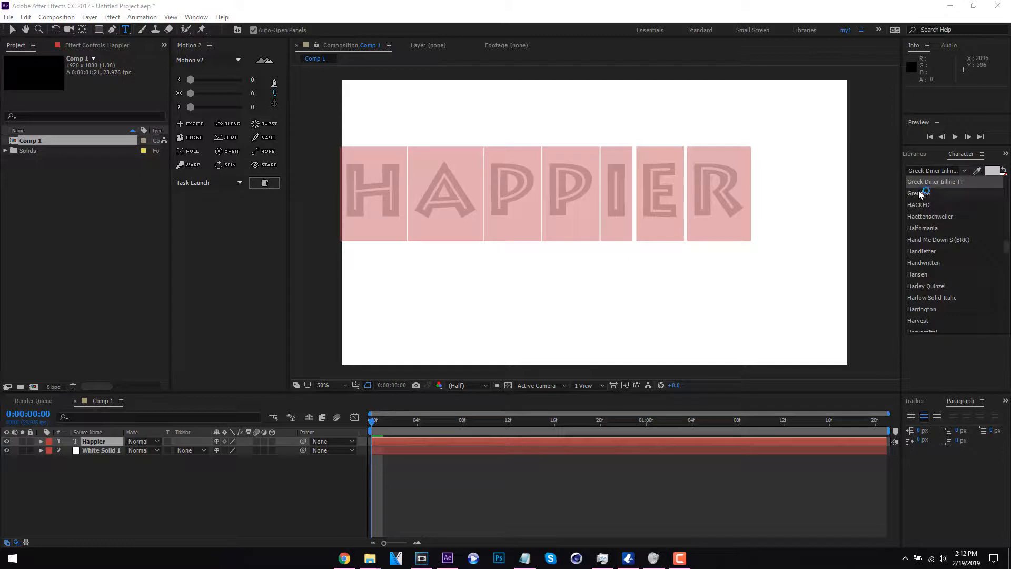
left_click(935, 201)
- Set the text's tracking to 0 and turn off All Caps
left_click(1008, 204)
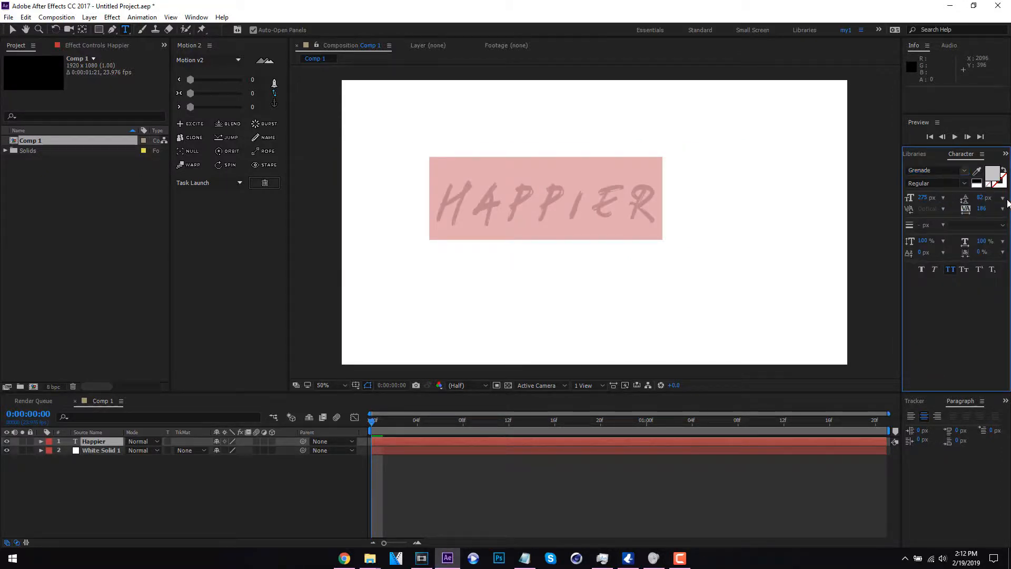
left_click(1002, 209)
left_click(965, 292)
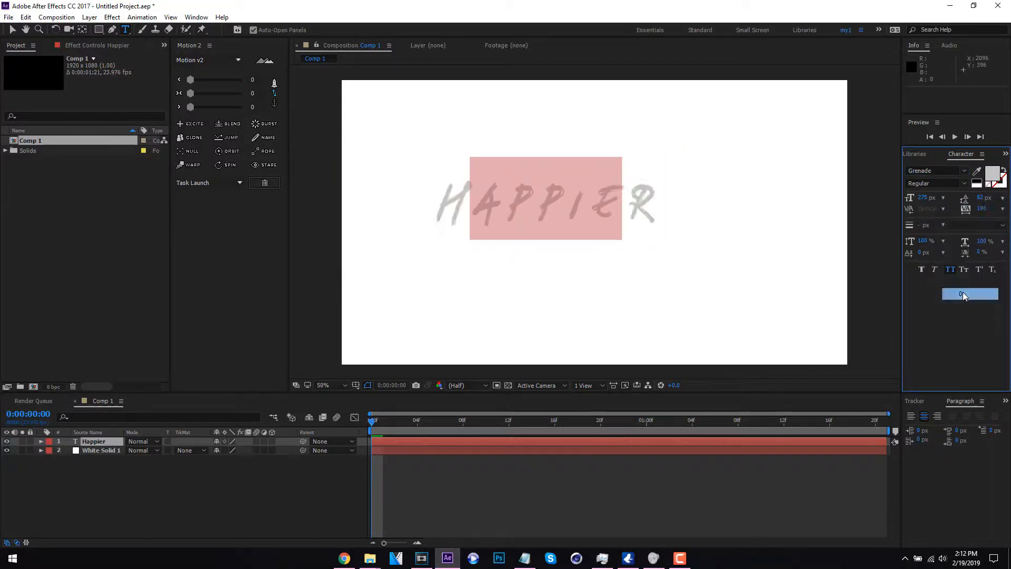
- Enlarge only the first letter H of the text to a font size of 418 px
left_click(539, 208)
left_click_drag(504, 196, 446, 203)
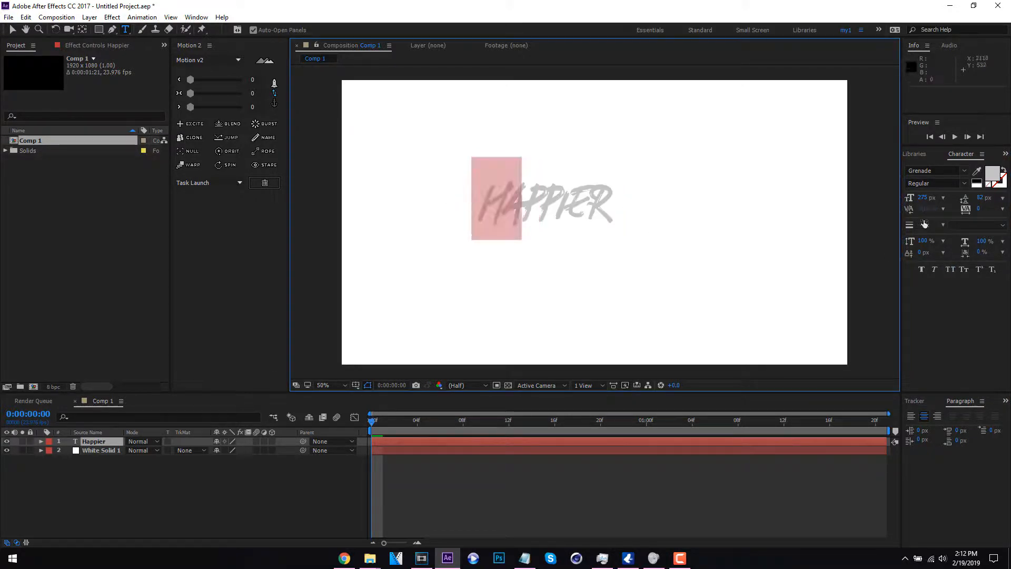
left_click(486, 200)
left_click(518, 202, "shift")
left_click_drag(925, 203, 988, 195)
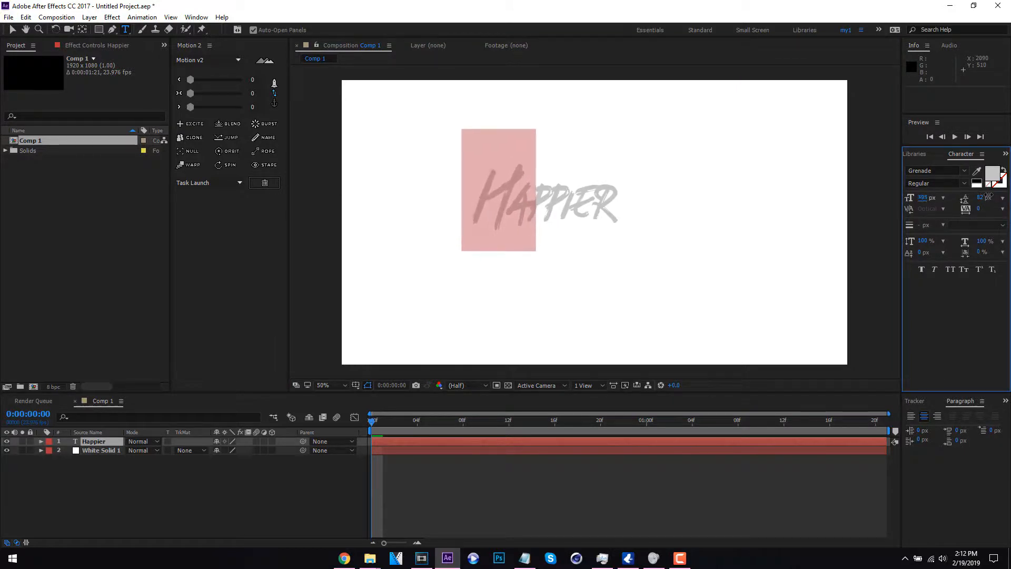
left_click(13, 30)
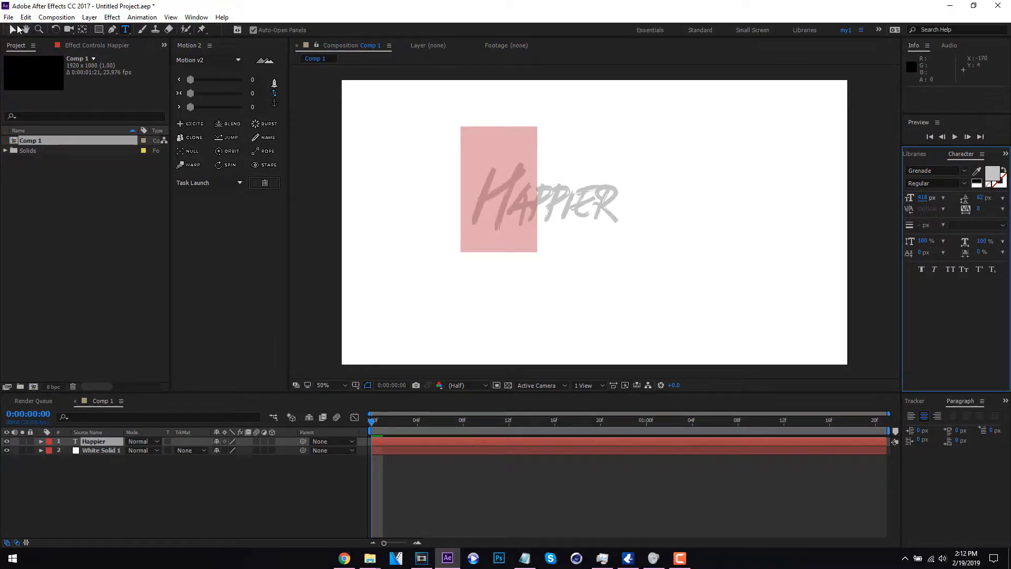
- Change the fill color of the whole "Happier" text to a slightly muted yellow
double_click(600, 216)
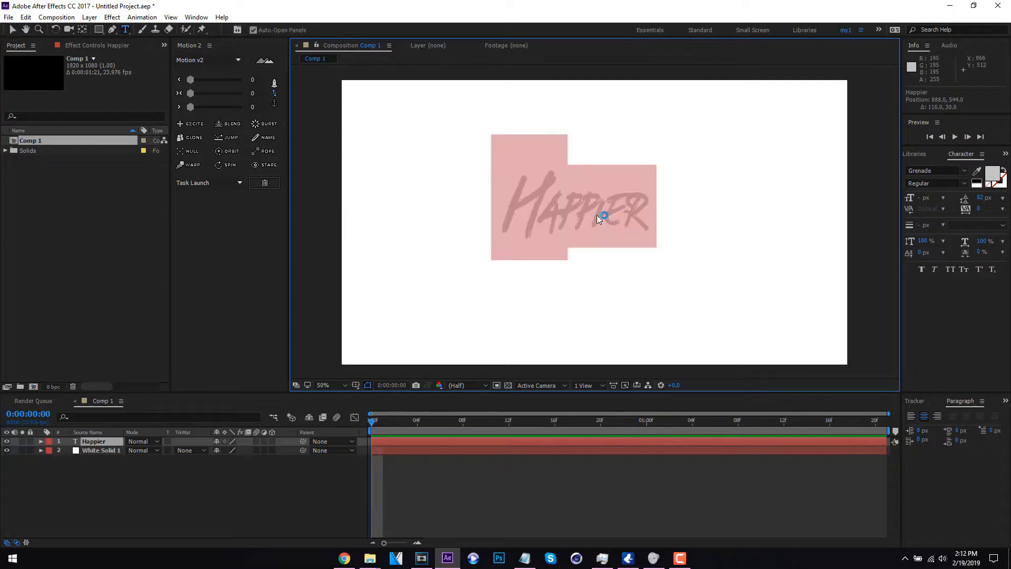
left_click(992, 176)
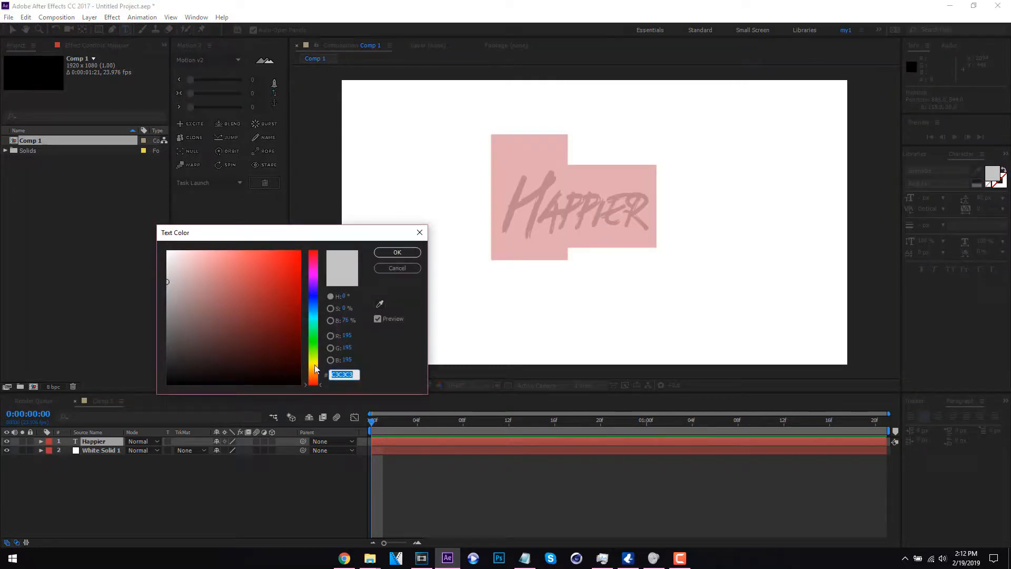
left_click(315, 362)
left_click_drag(278, 303, 373, 269)
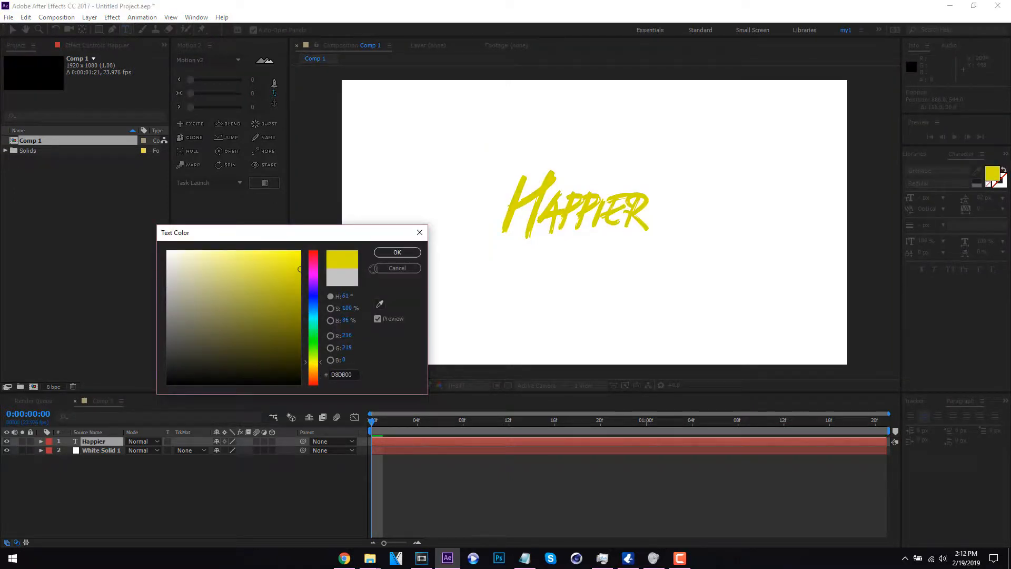
left_click_drag(315, 356, 316, 363)
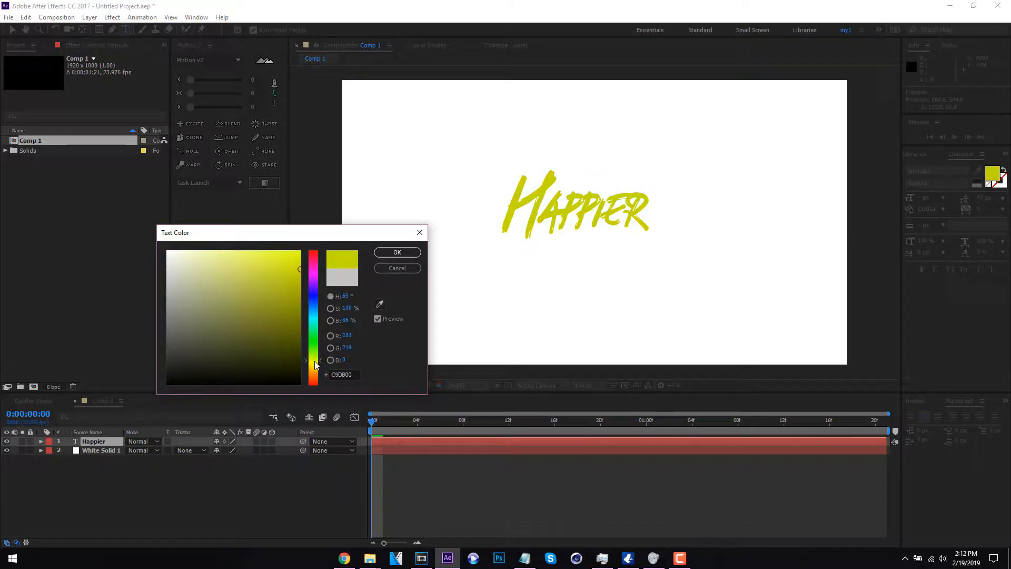
left_click(315, 291)
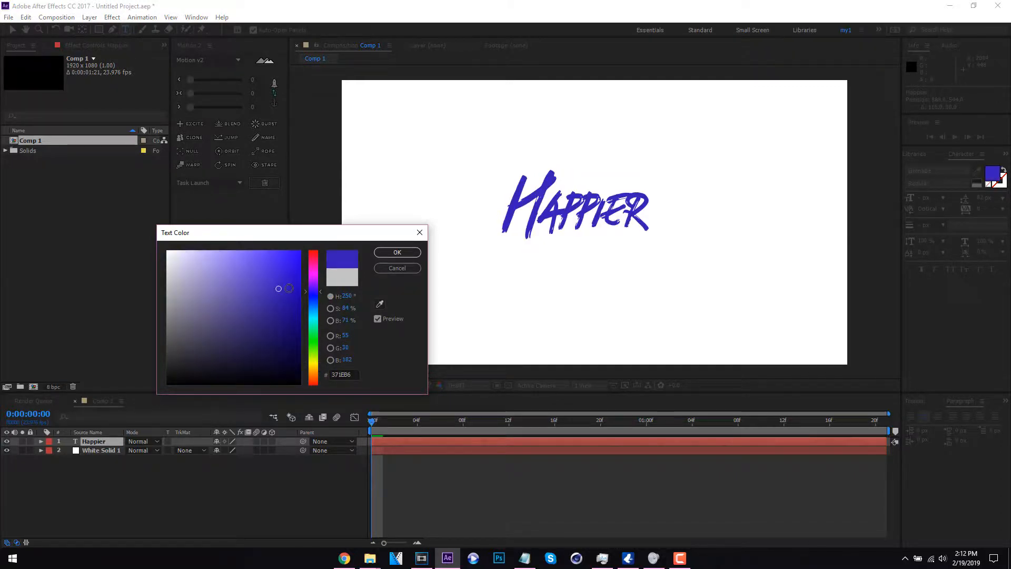
left_click(317, 358)
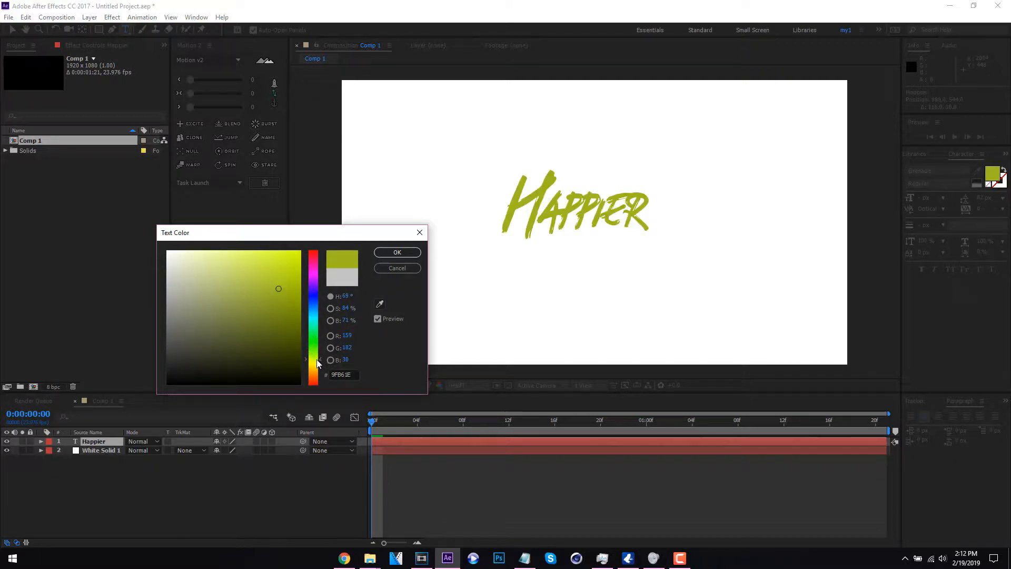
left_click_drag(318, 363, 317, 360)
mouse_move(261, 292)
left_mouse_down()
mouse_move(299, 225)
mouse_move(303, 264)
left_mouse_up()
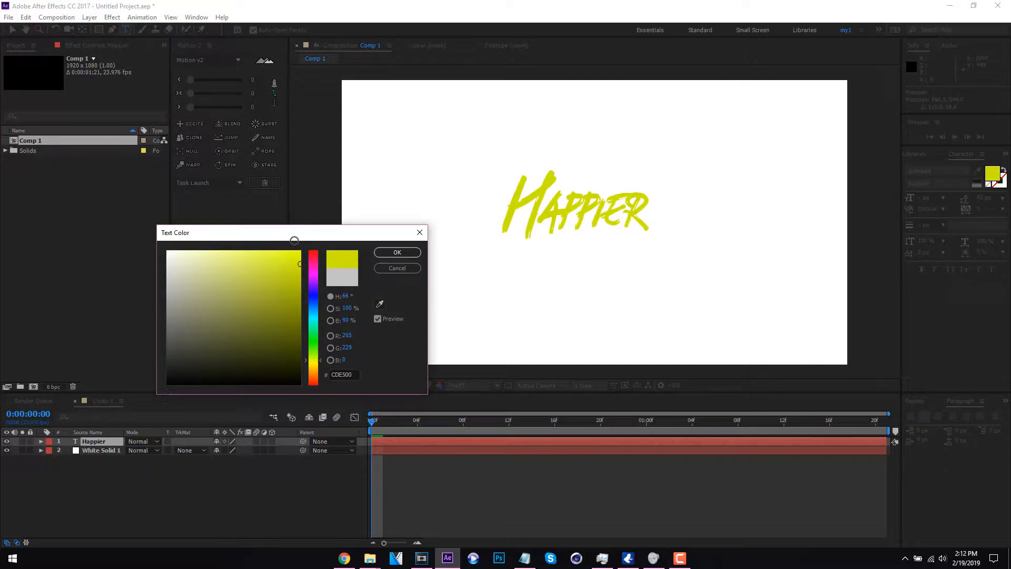
left_click_drag(294, 240, 289, 235)
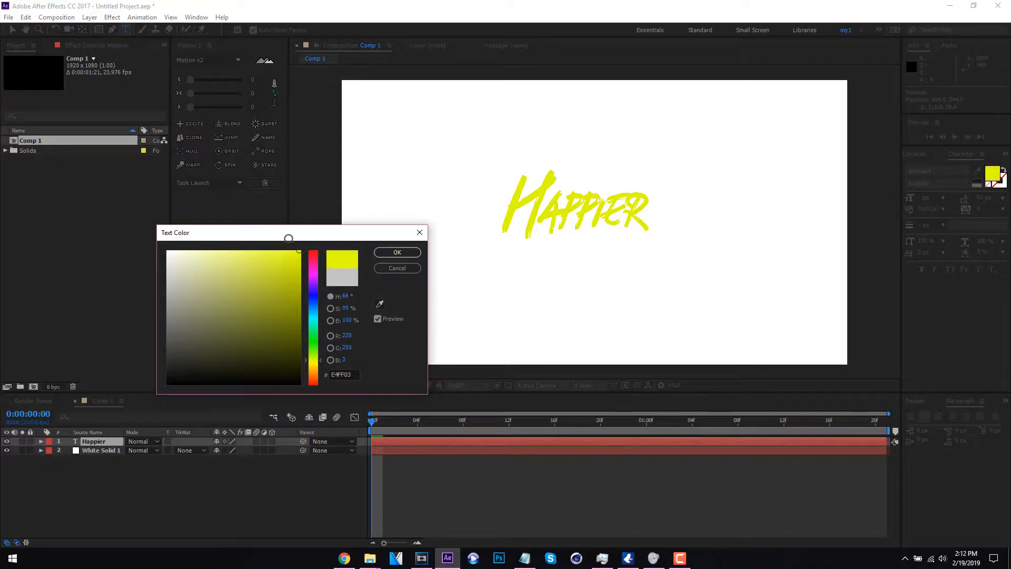
left_click(320, 362)
left_click(393, 254)
left_click(323, 264)
mouse_move(292, 275)
left_mouse_down()
mouse_move(322, 286)
mouse_move(255, 266)
mouse_move(264, 265)
left_mouse_up()
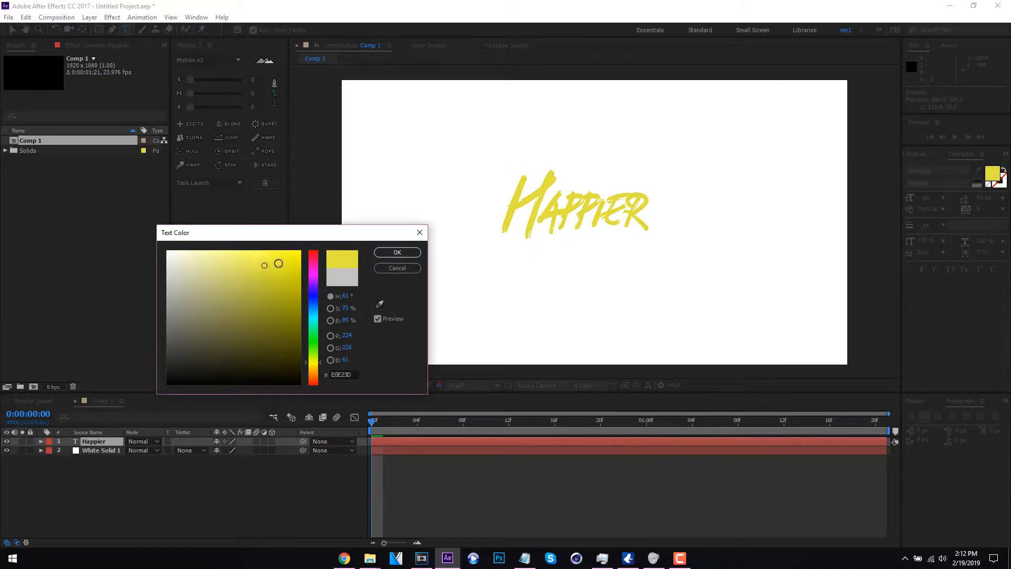
left_click(397, 253)
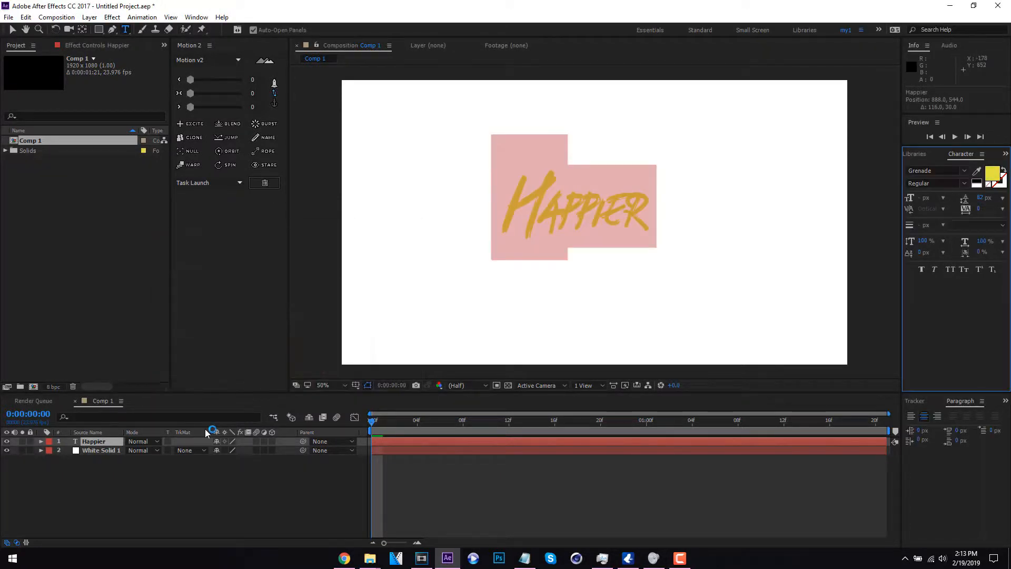
- Move the Happier text layer's anchor point to the center of the text
left_click(97, 442)
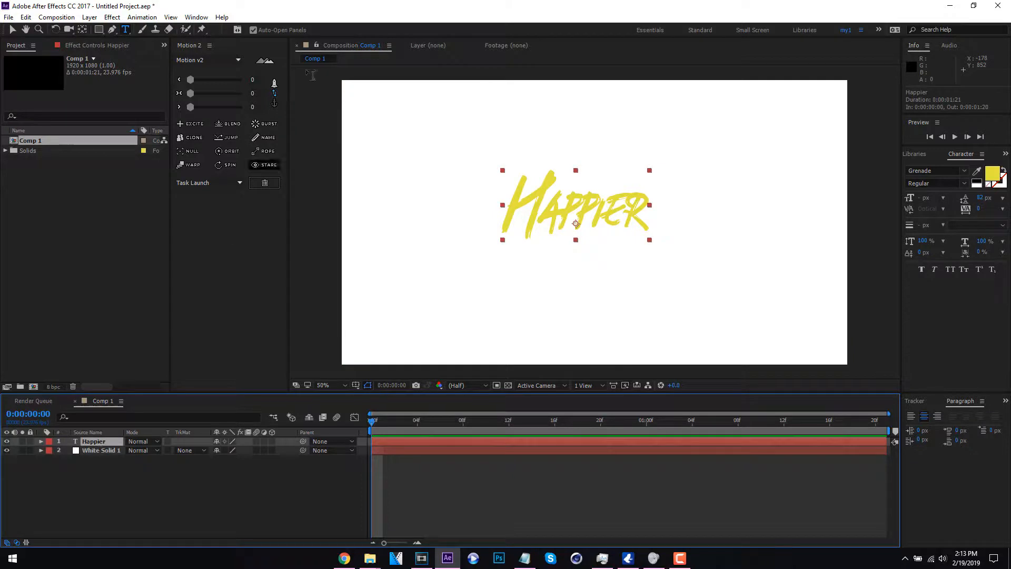
left_click(274, 104)
left_click(247, 96)
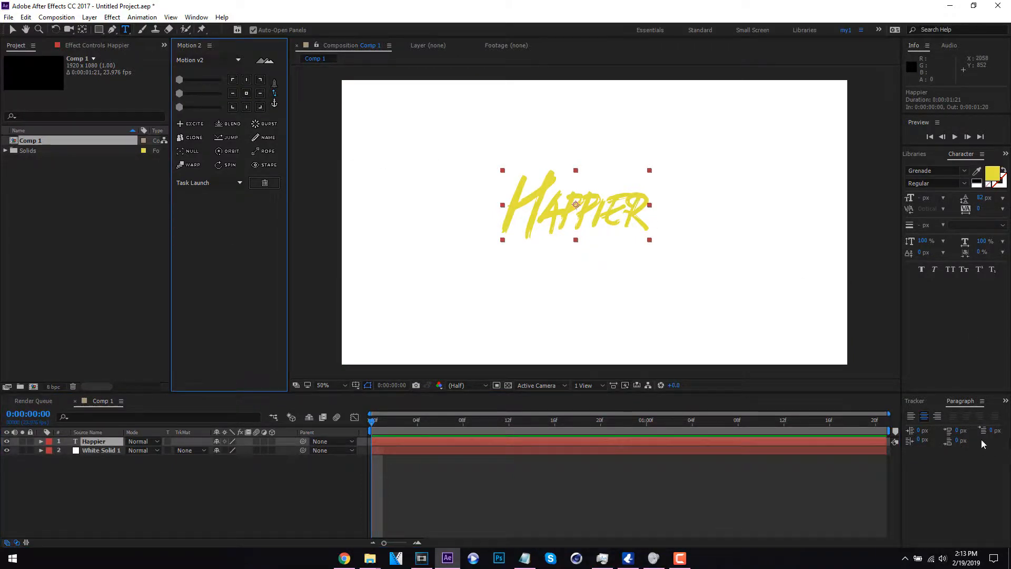
- Align the text layer to the horizontal and vertical center of the composition
left_click(1005, 402)
left_click(973, 416)
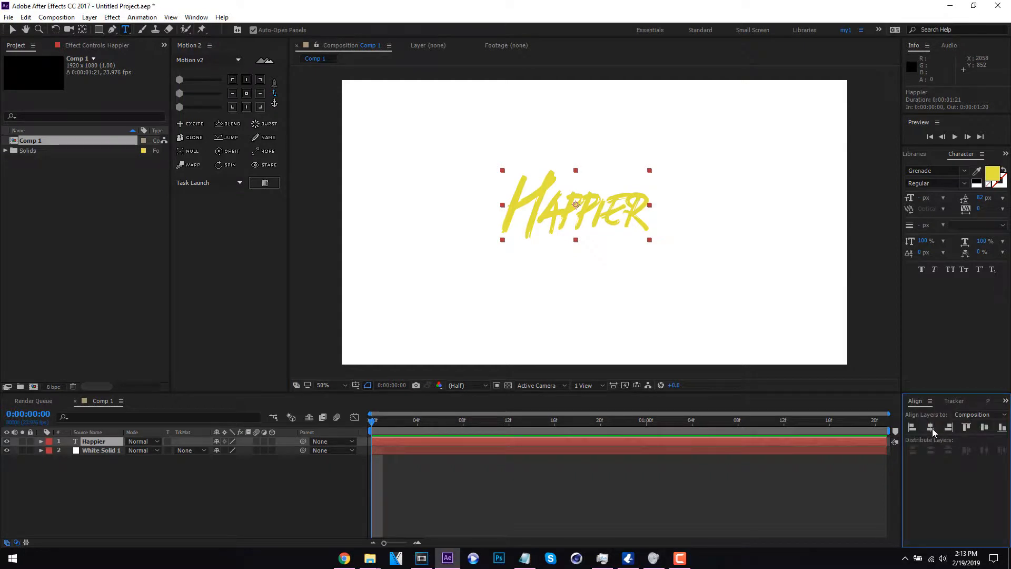
left_click(931, 428)
left_click(984, 427)
- Scale the Happier text layer up to 140%
key("s")
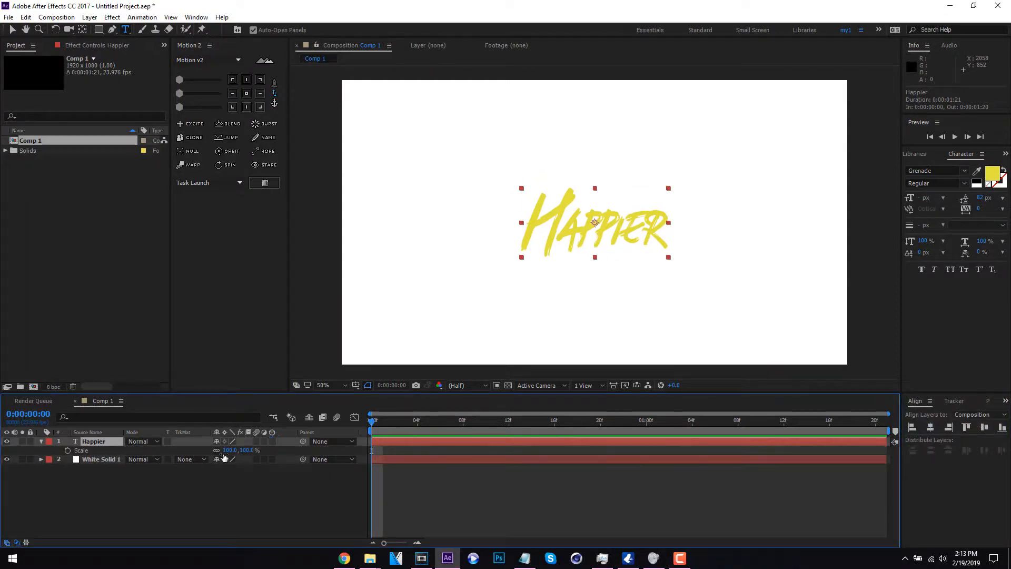
left_click_drag(241, 450, 252, 450)
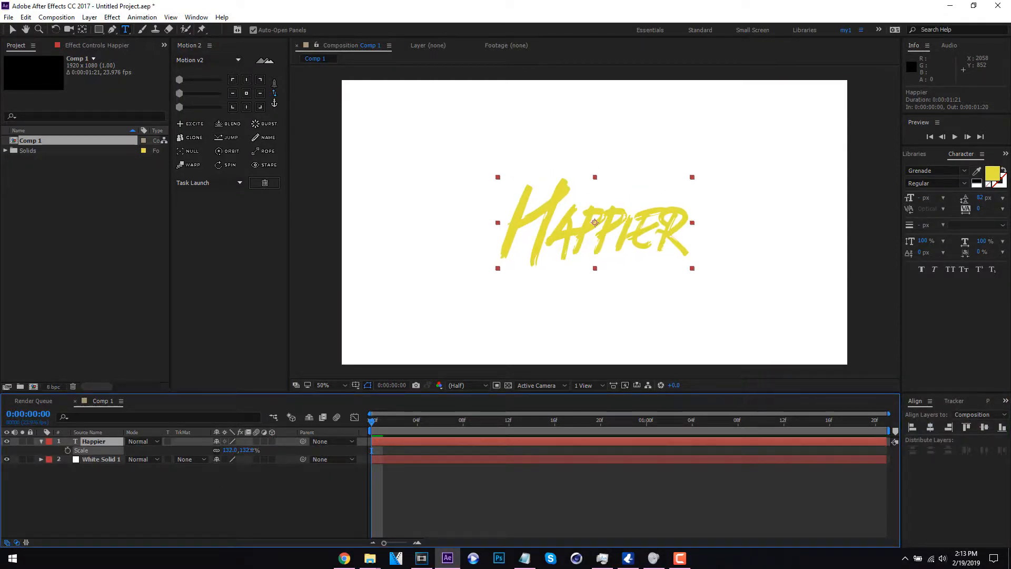
left_click_drag(252, 450, 252, 450)
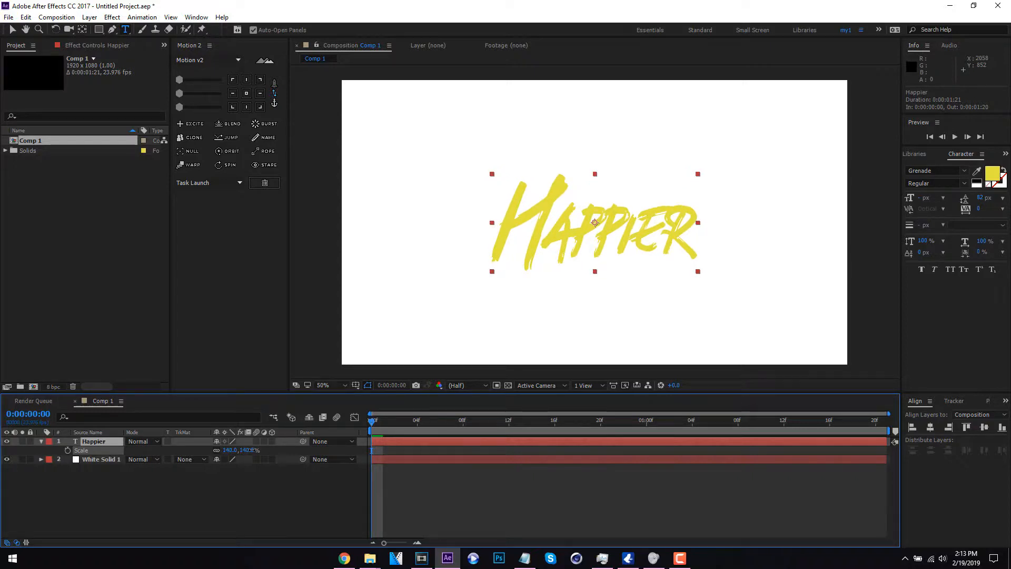
- Add a second white solid, 1920 x 1080 px, above the Happier text layer
right_click(253, 413)
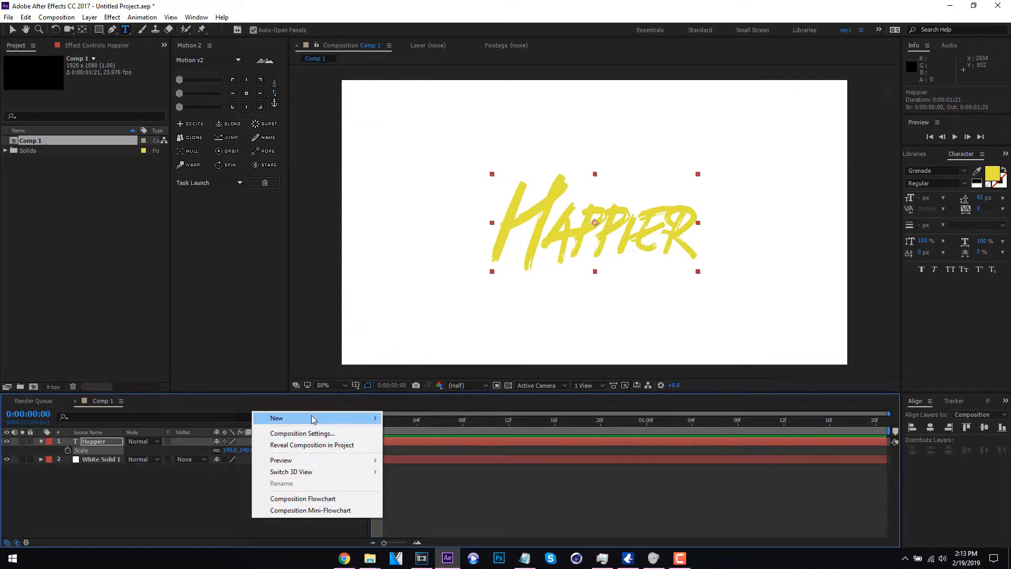
mouse_move(313, 418)
left_click(484, 445)
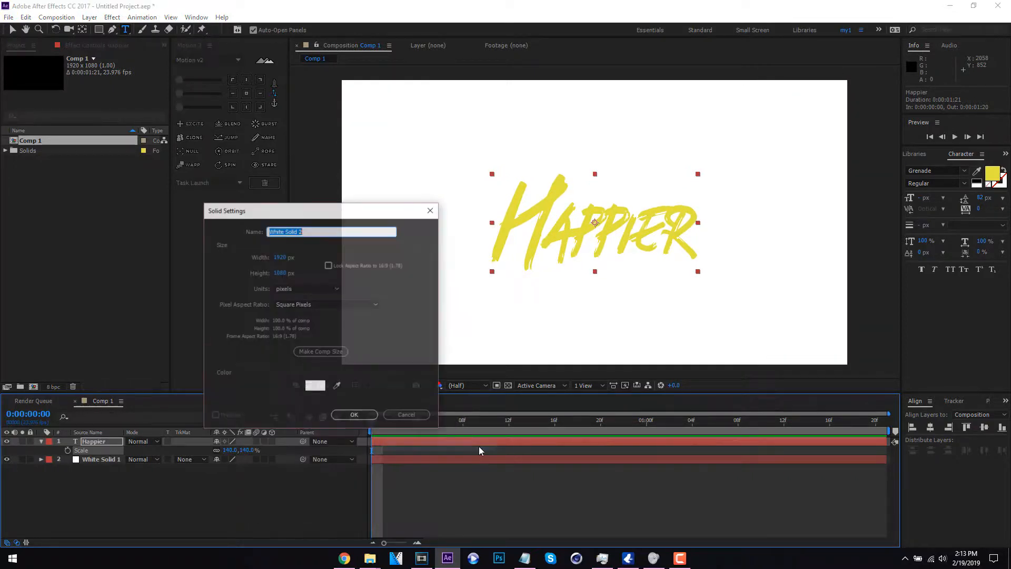
left_click(350, 415)
- Undo the last solid added above the Happier text layer
right_click(110, 442)
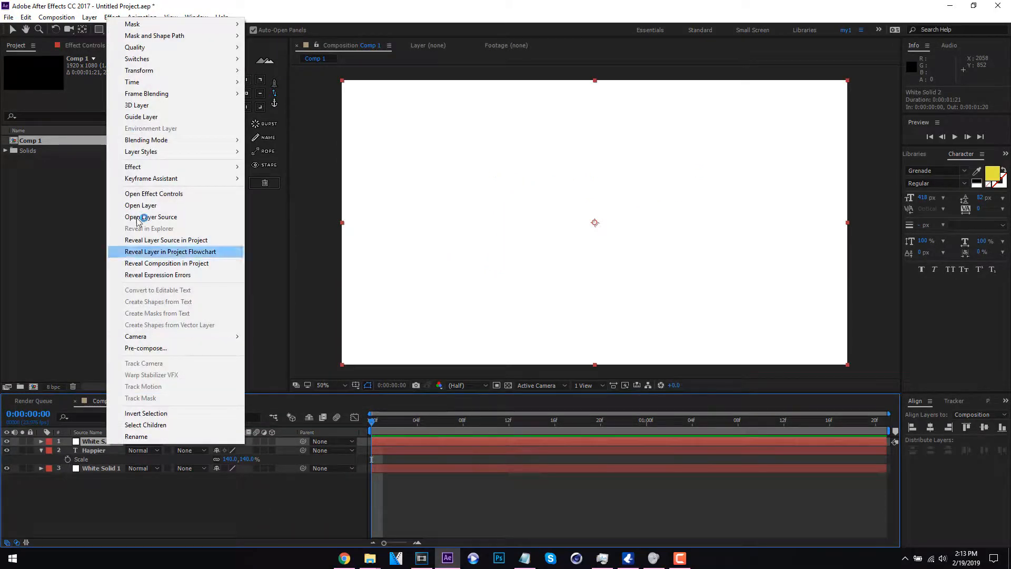
left_click(97, 447)
key("ctrl+z")
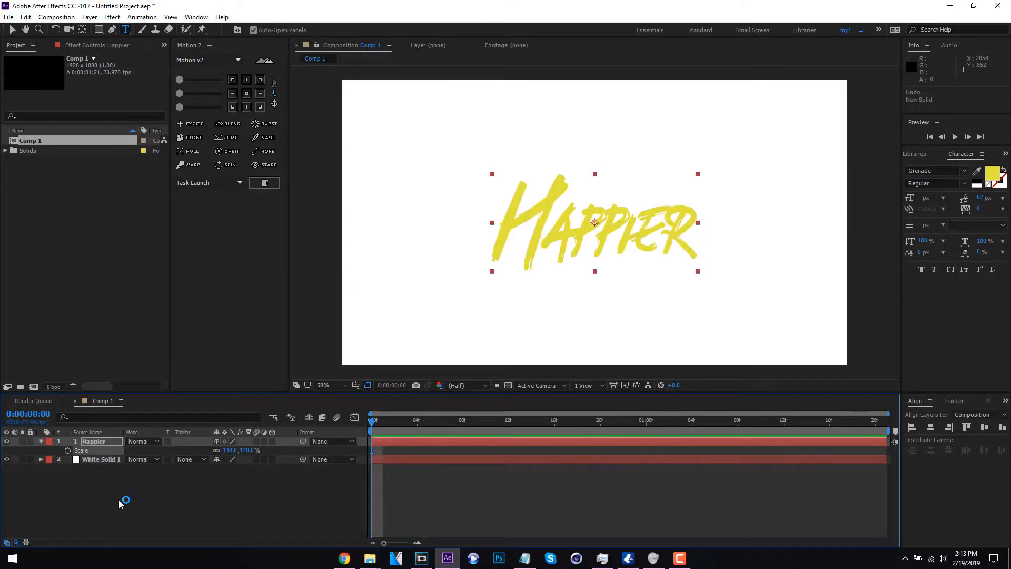
- Add a 1920 x 1080 px solid above the text, sampling its yellow color from the Happier title
right_click(121, 503)
mouse_move(232, 402)
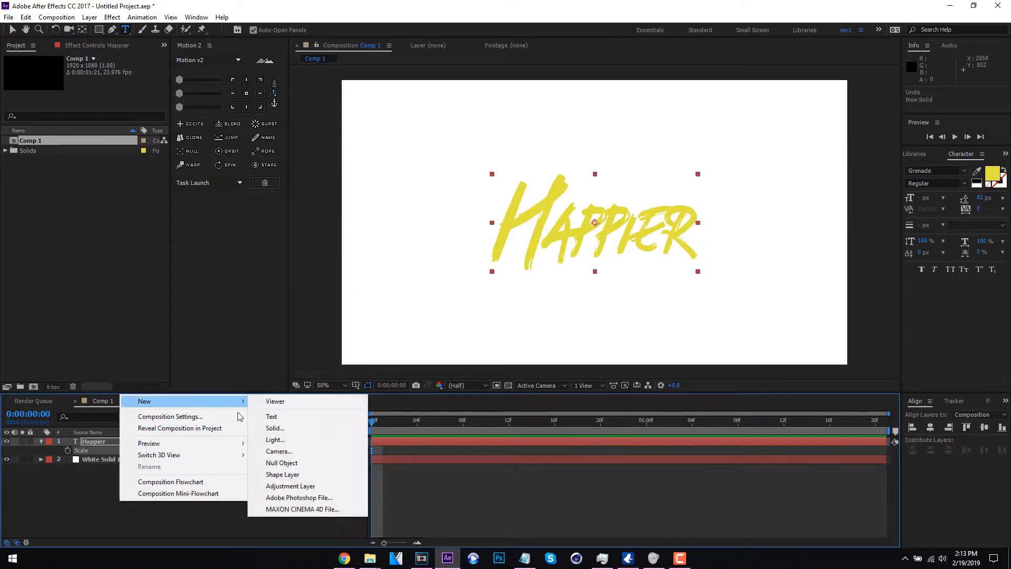
left_click(324, 432)
left_click(337, 387)
left_click(546, 204)
left_click(354, 415)
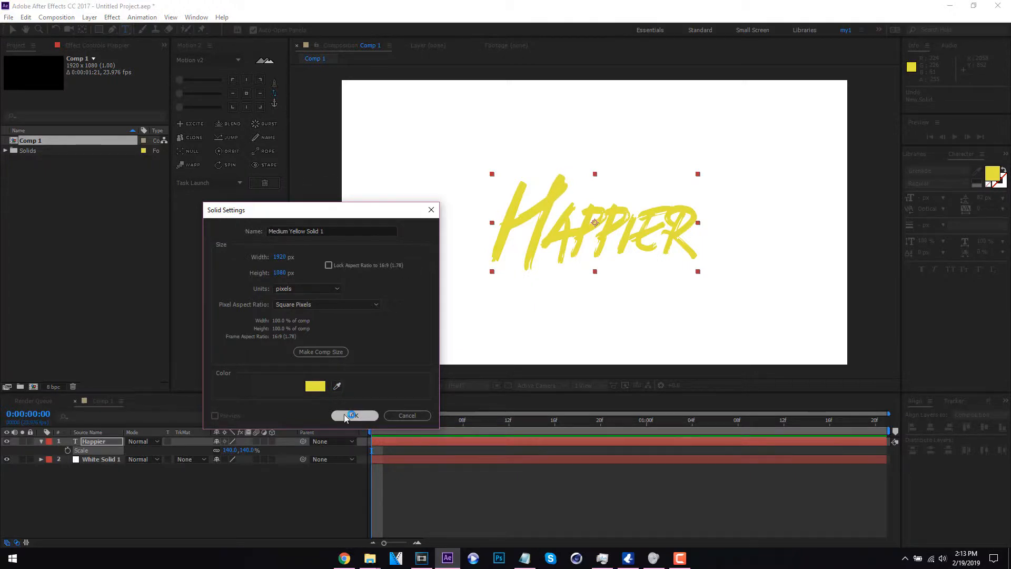
- Apply the CC Mr. Mercury simulation effect to the yellow solid layer
right_click(106, 445)
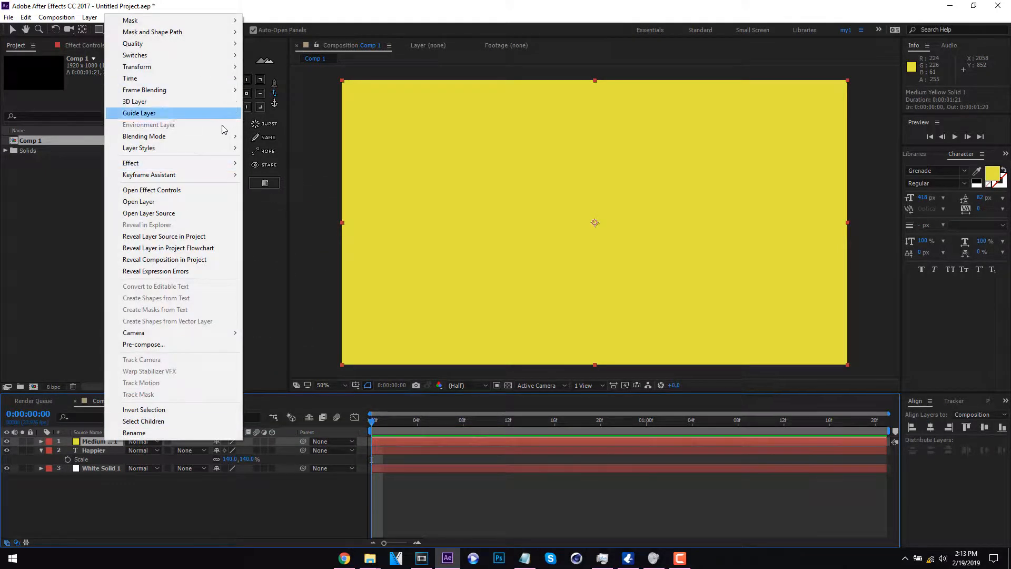
mouse_move(186, 164)
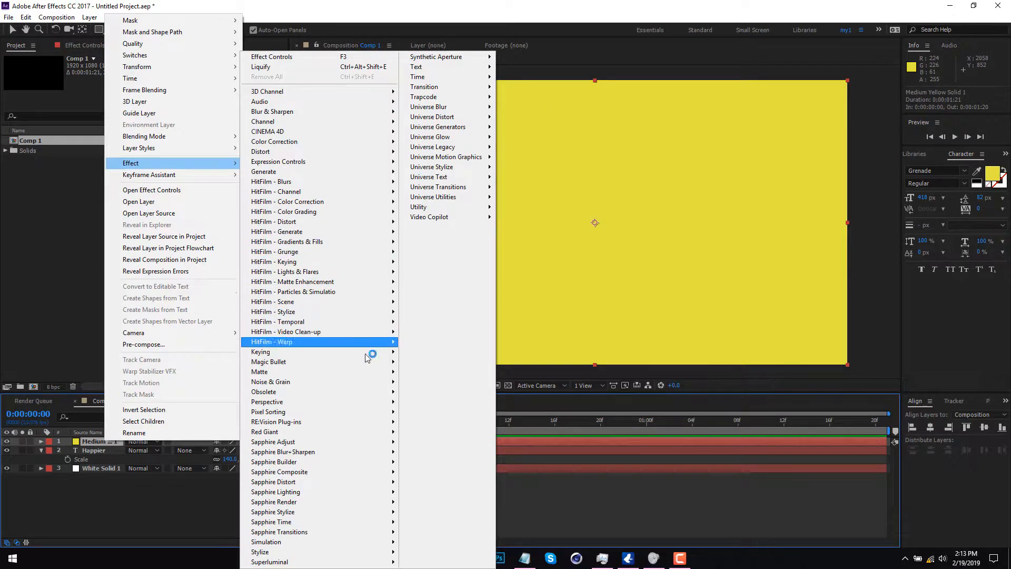
mouse_move(305, 542)
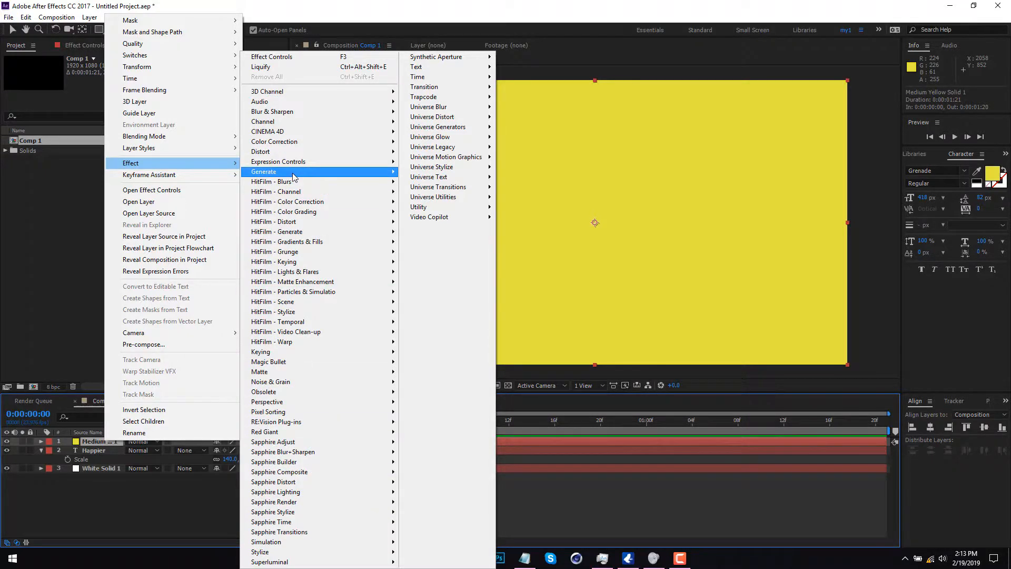
mouse_move(292, 174)
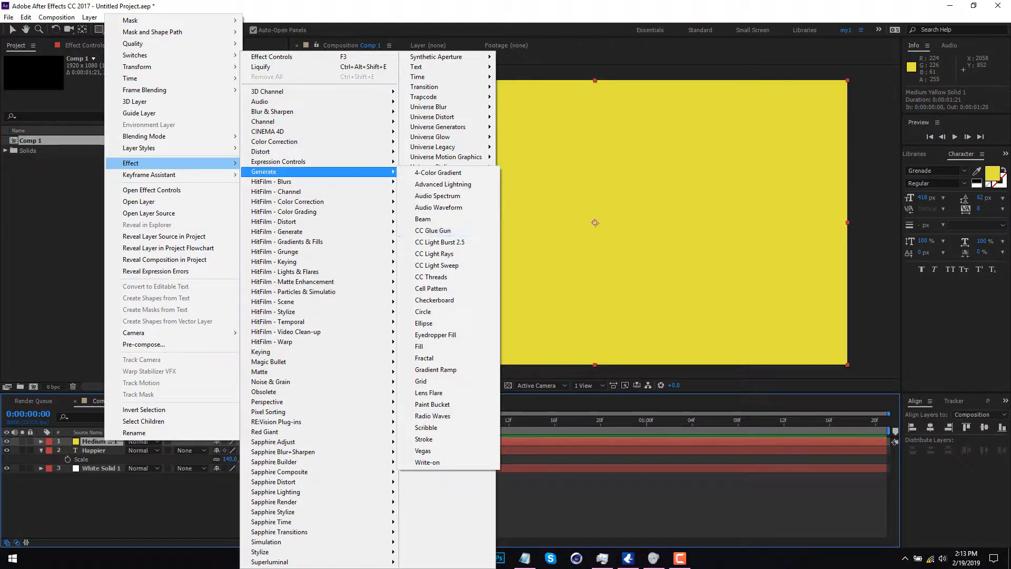
left_click(1006, 154)
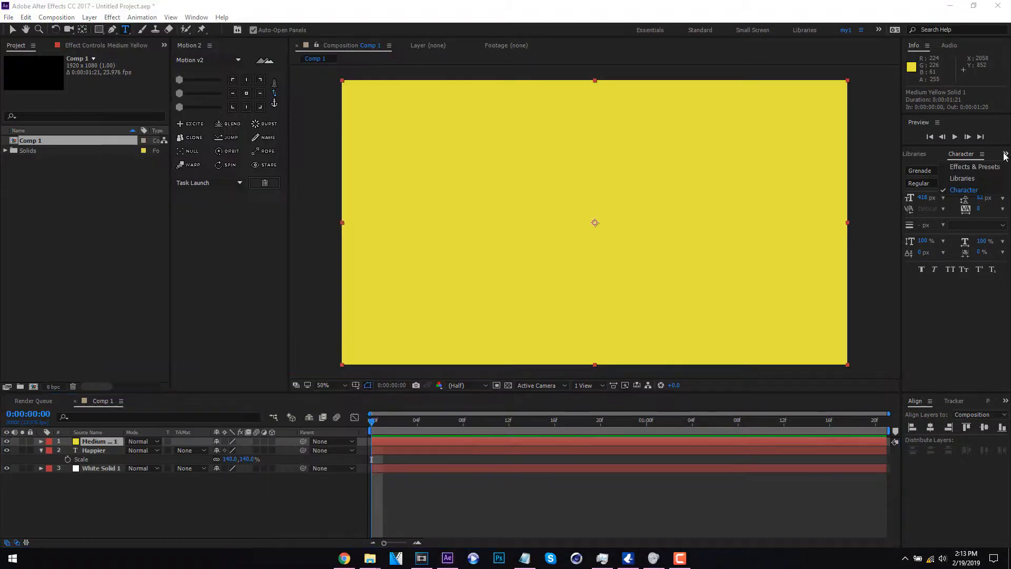
left_click(969, 167)
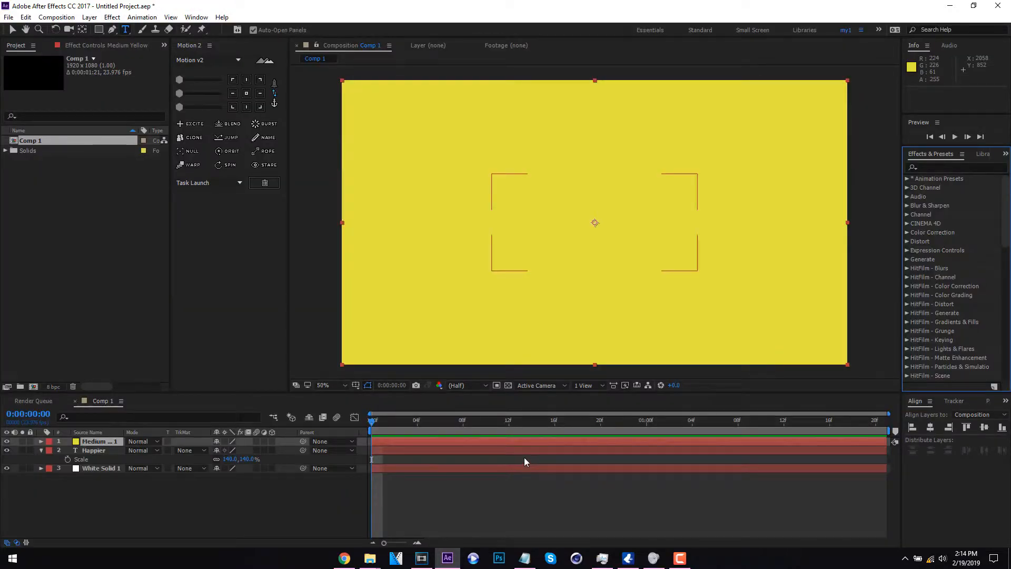
right_click(97, 441)
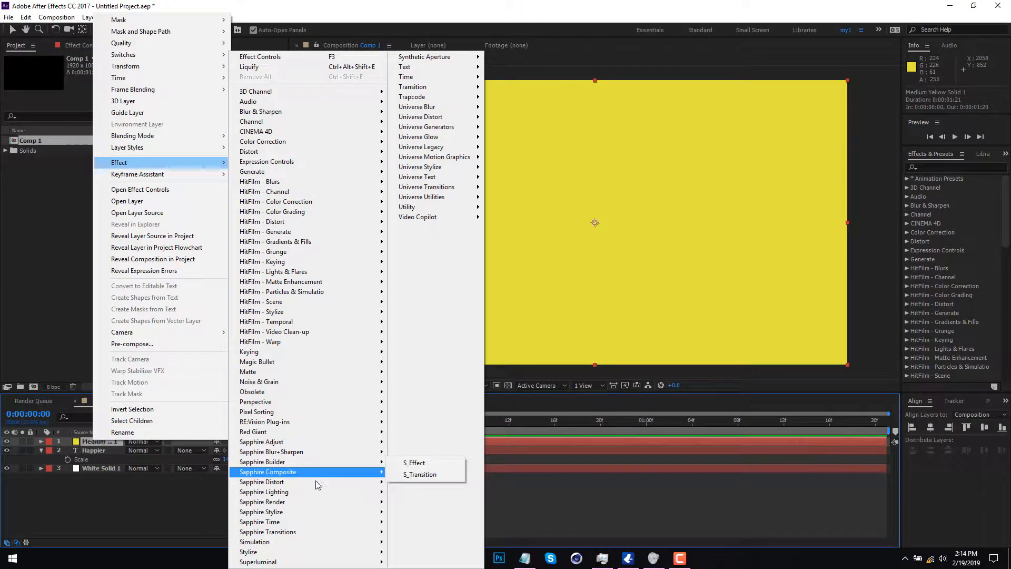
left_click(448, 414)
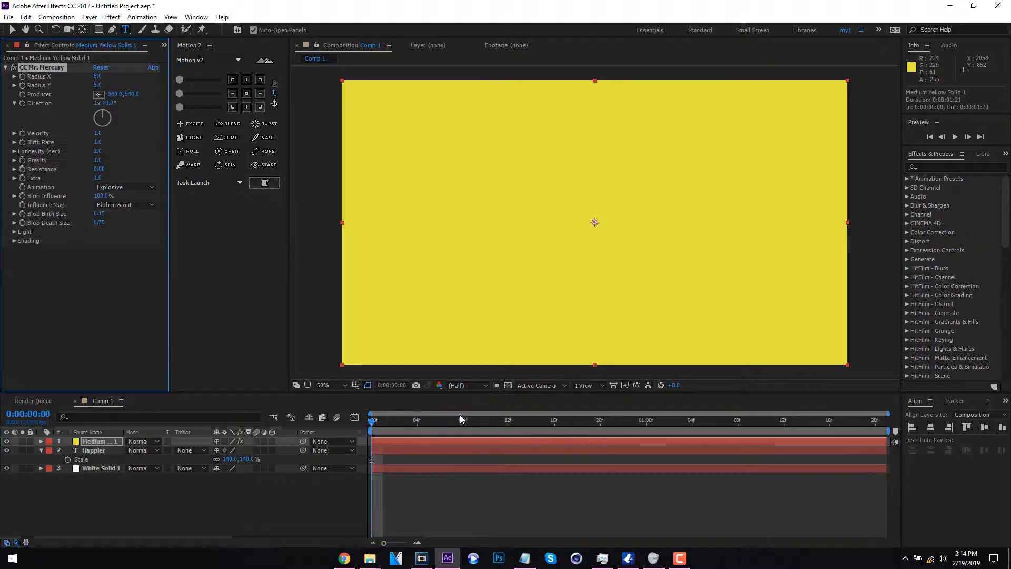
- Preview the CC Mr. Mercury animation and scrub to frame 22 to inspect the blobs over the title
key("space")
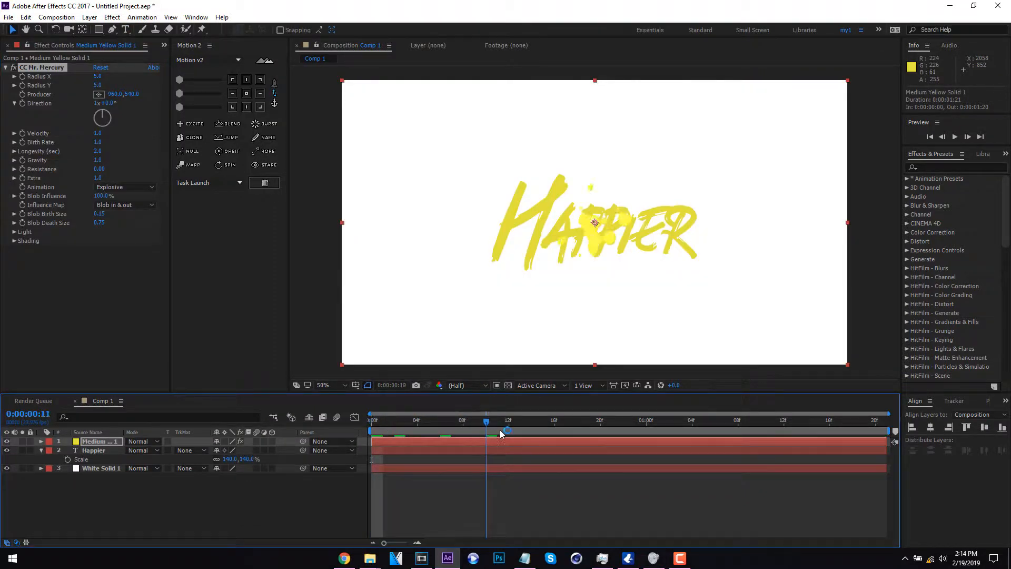
left_click(377, 434)
left_click_drag(377, 433, 625, 415)
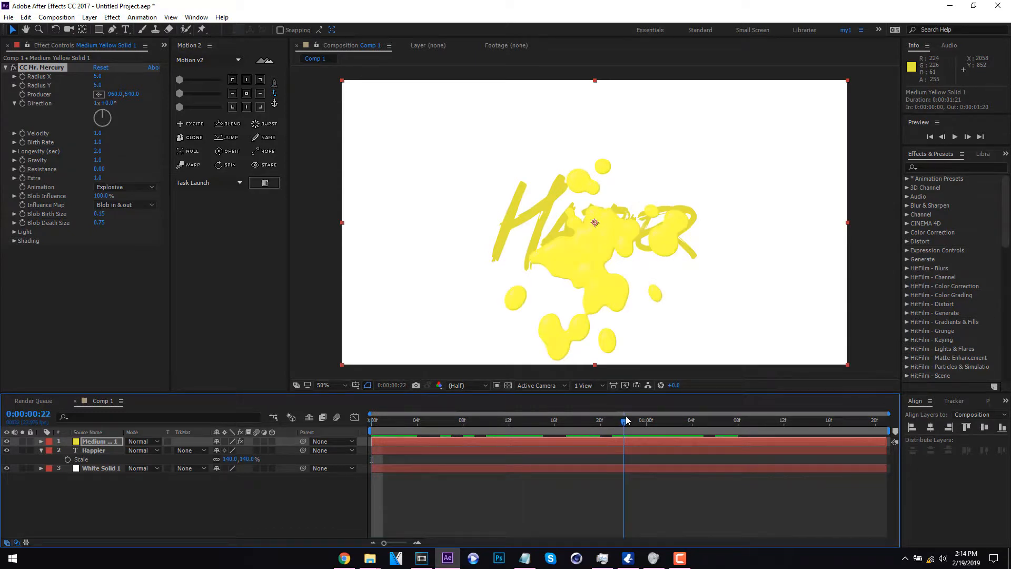
scroll(405, 240, "up", 2)
scroll(406, 238, "down", 1)
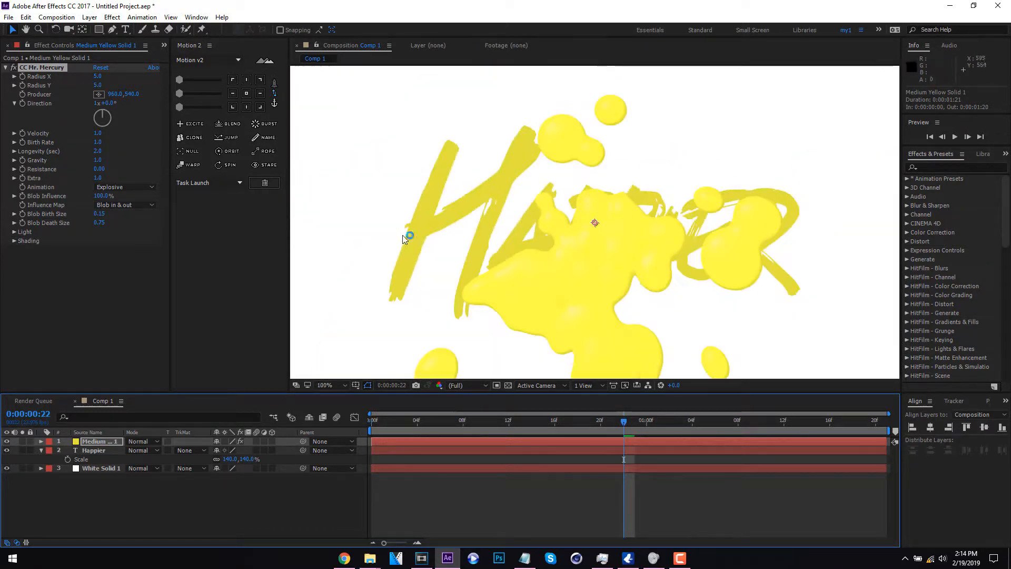
- Set the CC Mr. Mercury effect's Radius X to 43 and Radius Y to 26
left_click_drag(99, 79, 128, 79)
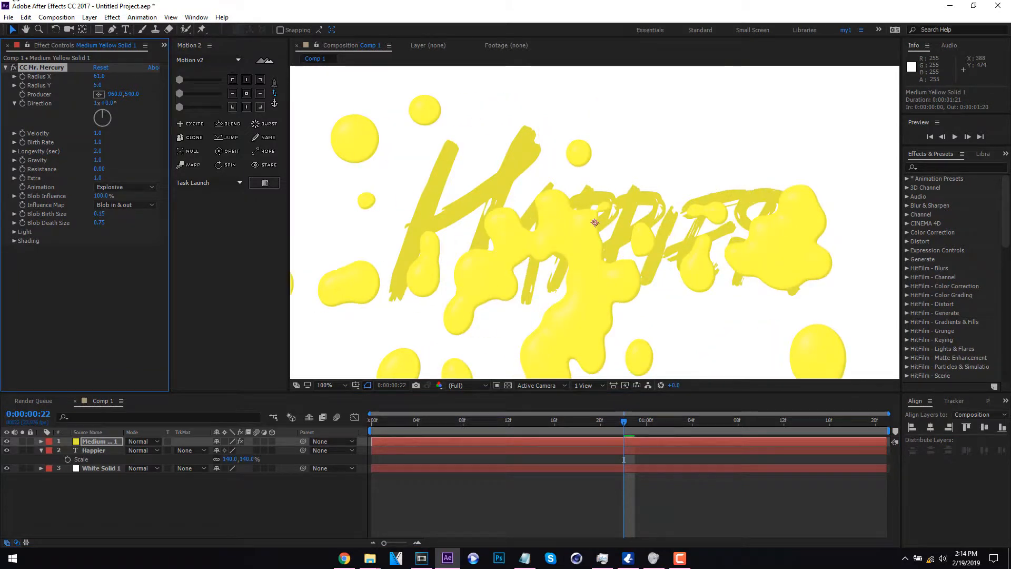
left_click_drag(15, 1, 1, 2)
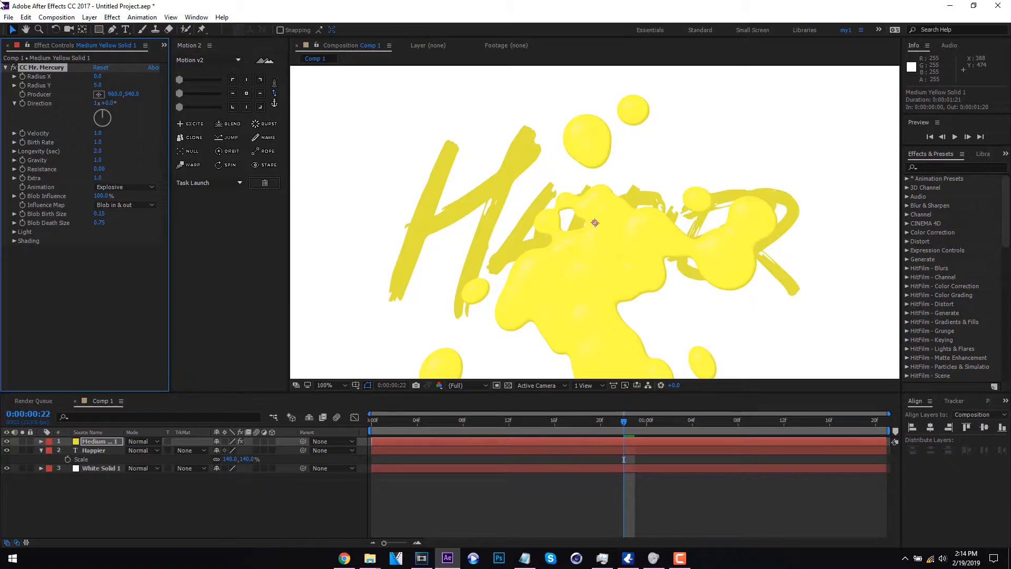
left_click_drag(98, 77, 125, 76)
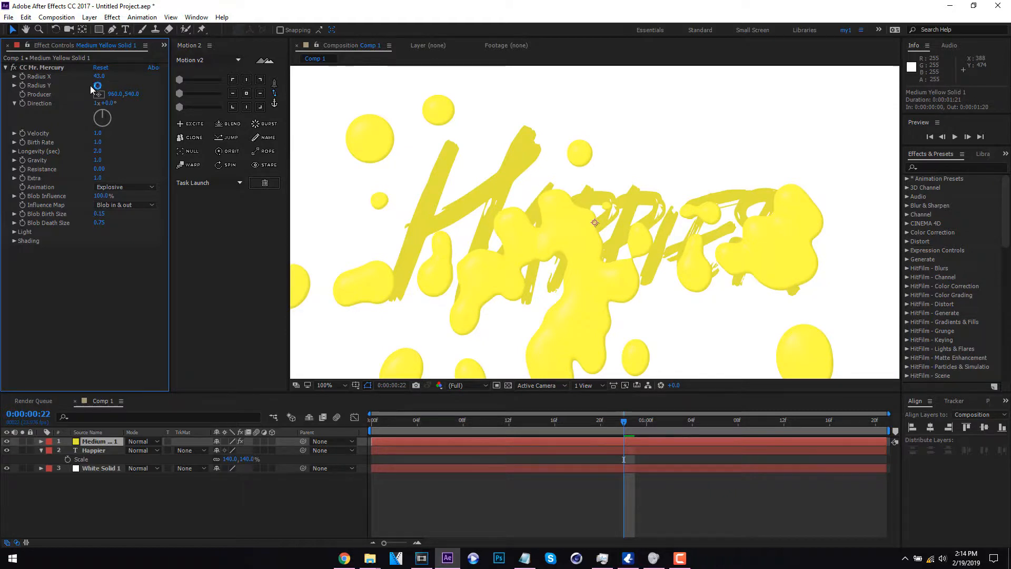
left_click_drag(97, 86, 125, 84)
left_click_drag(125, 85, 106, 85)
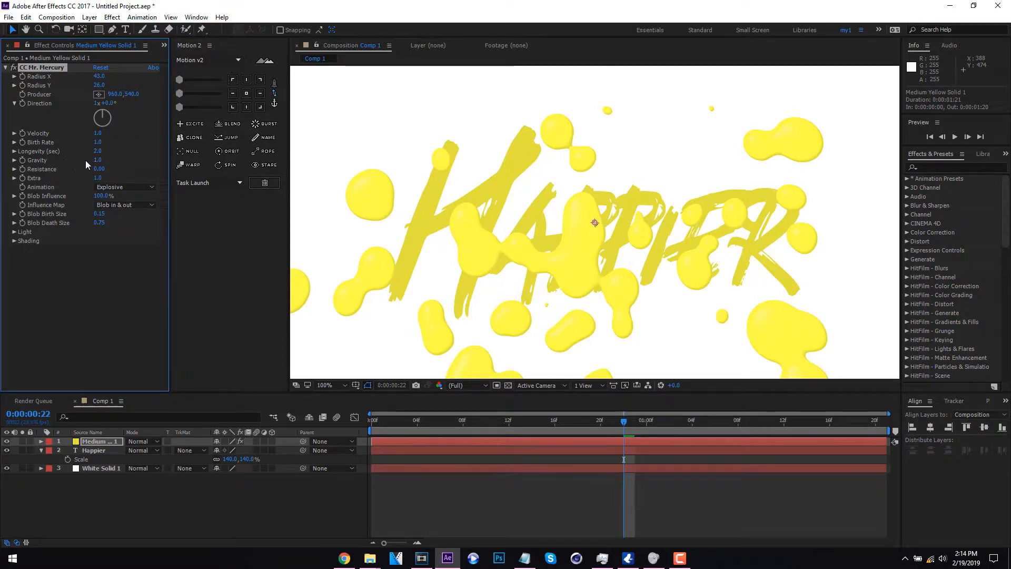
- Set the Gravity of the CC Mr. Mercury effect to 0
left_click_drag(97, 160, 6, 160)
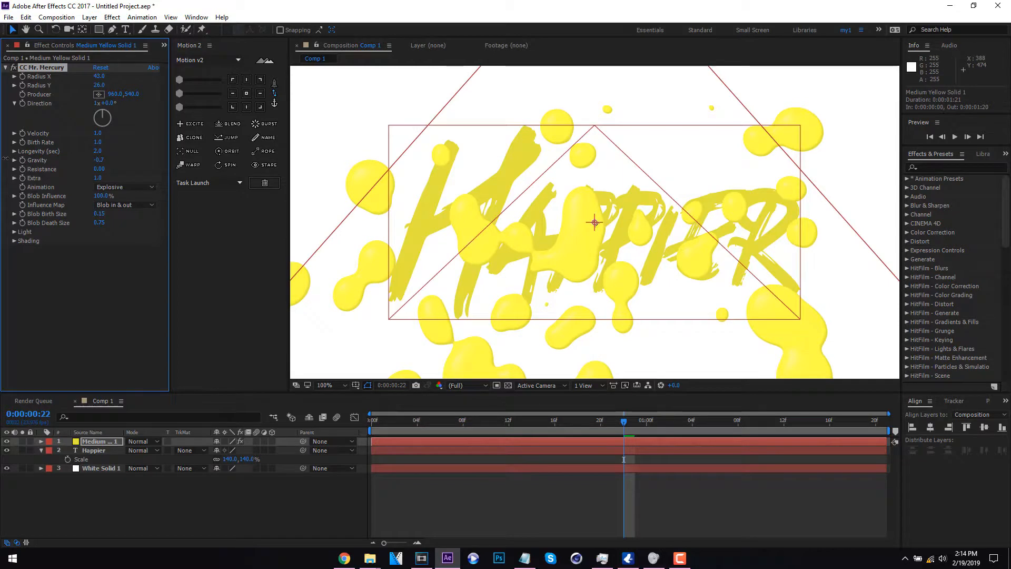
left_click(95, 160)
type("0")
key("Return")
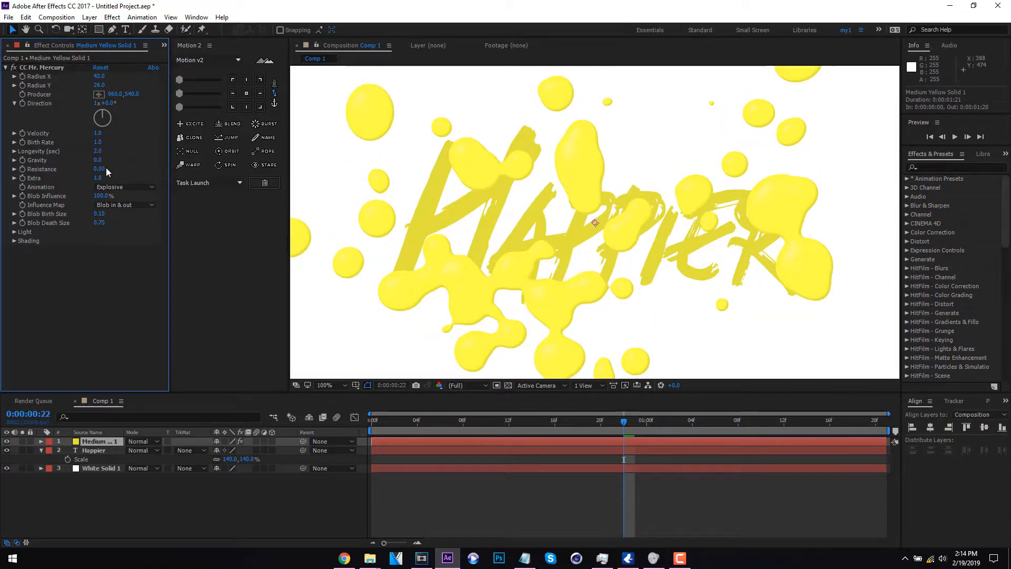
- Lower the effect's Light Intensity to 3 so the blobs match the title's flat yellow
left_click(14, 233)
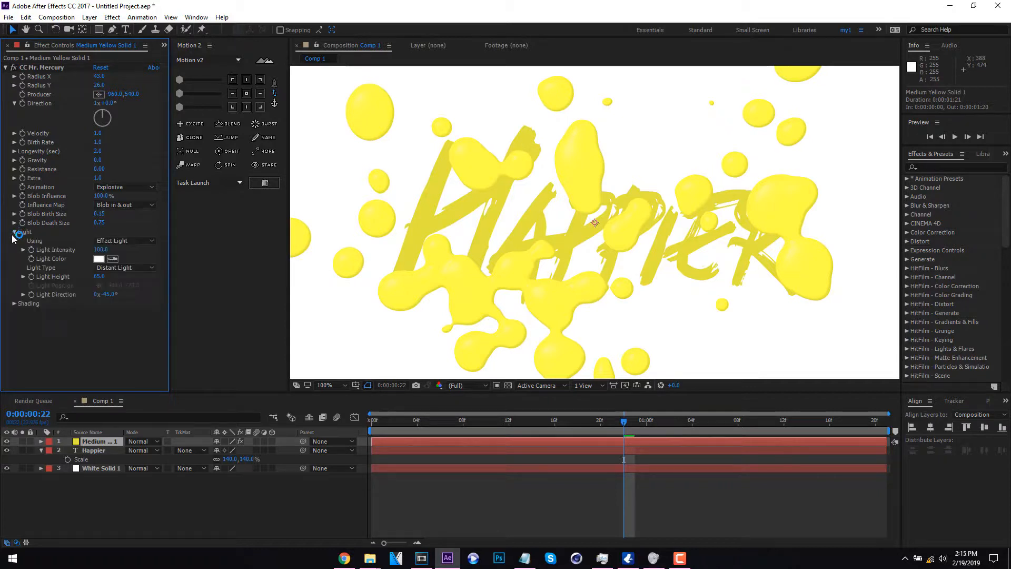
left_click(112, 242)
left_click(120, 249)
left_click_drag(102, 251, 2, 244)
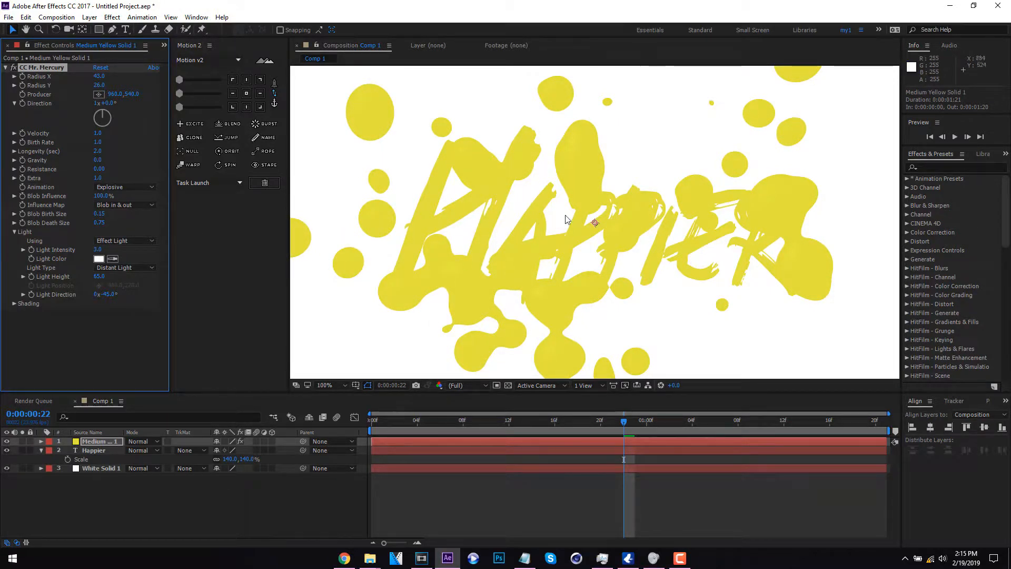
- Preview the whole composition from the first frame and stop at 0:00:01:00
scroll(617, 258, "down", 1)
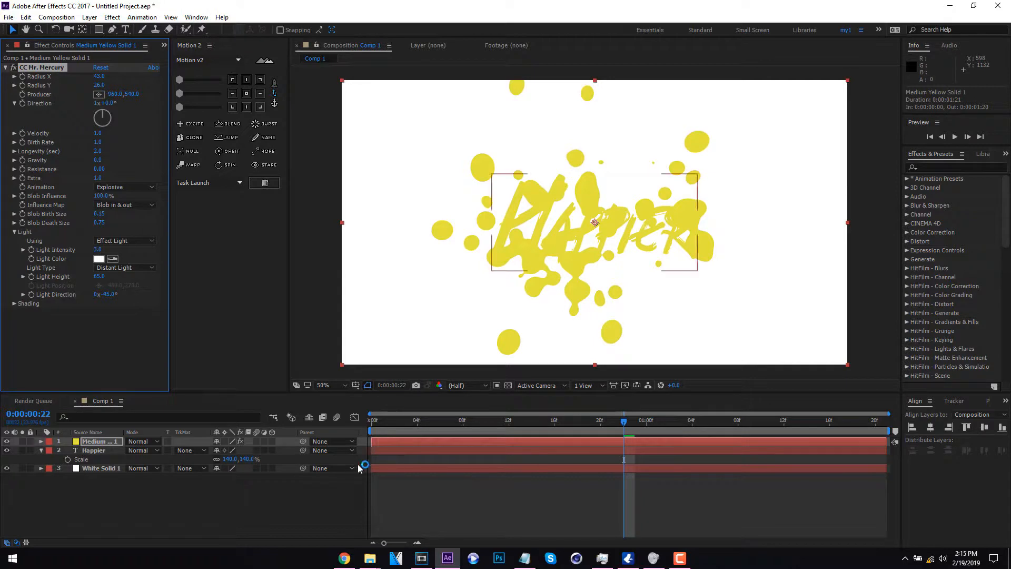
left_click(376, 420)
key("space")
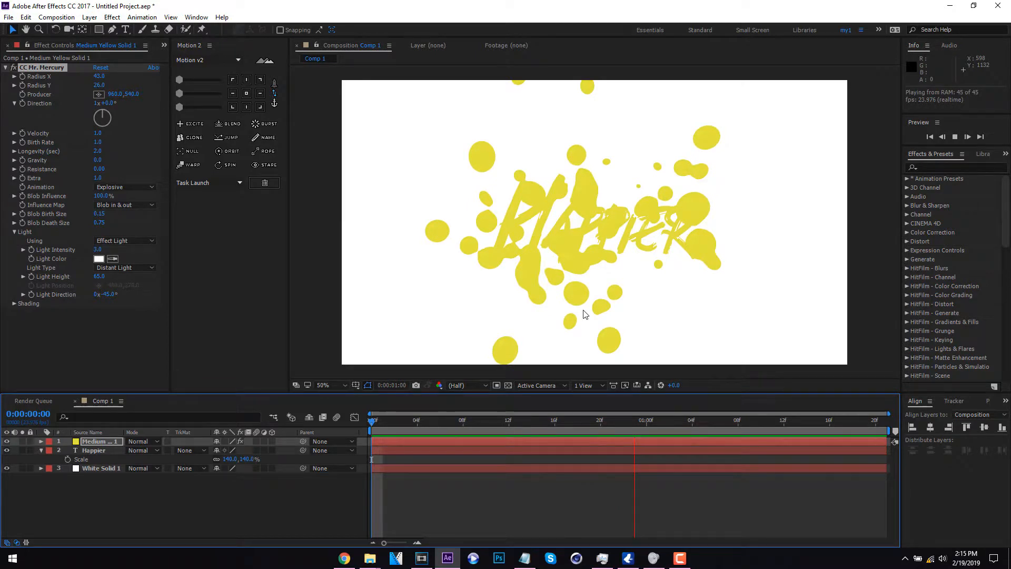
key("space")
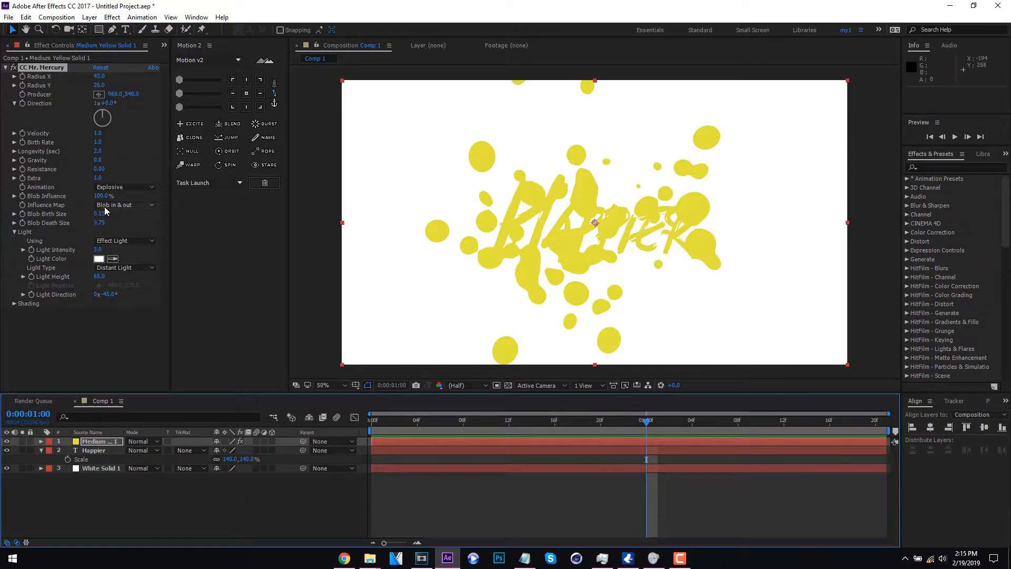
- Adjust the CC Mr. Mercury effect to 34% Blob Influence, 1.1 Velocity and a Producer X position of 1010
left_click_drag(100, 196, 60, 205)
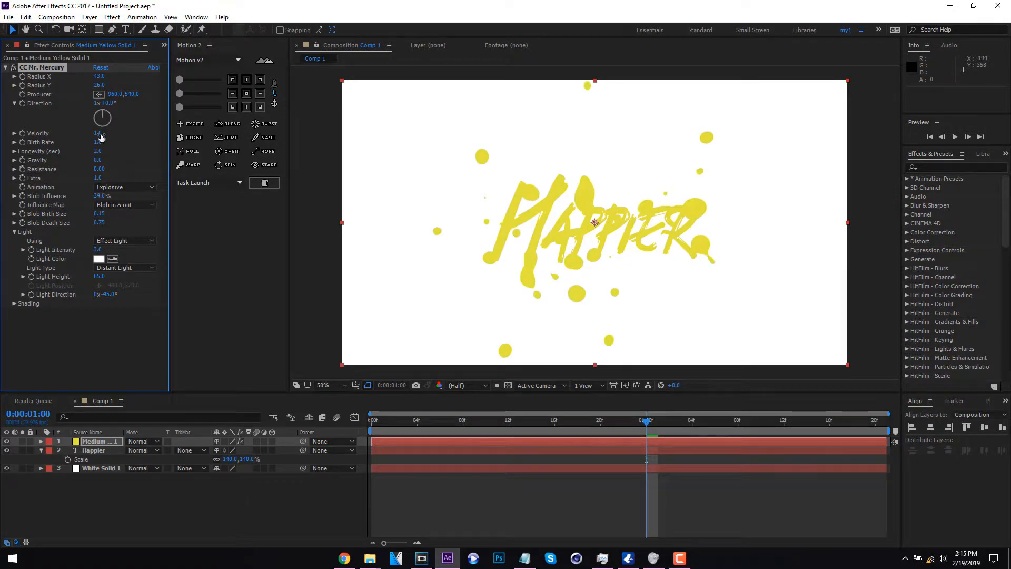
left_click_drag(98, 133, 102, 133)
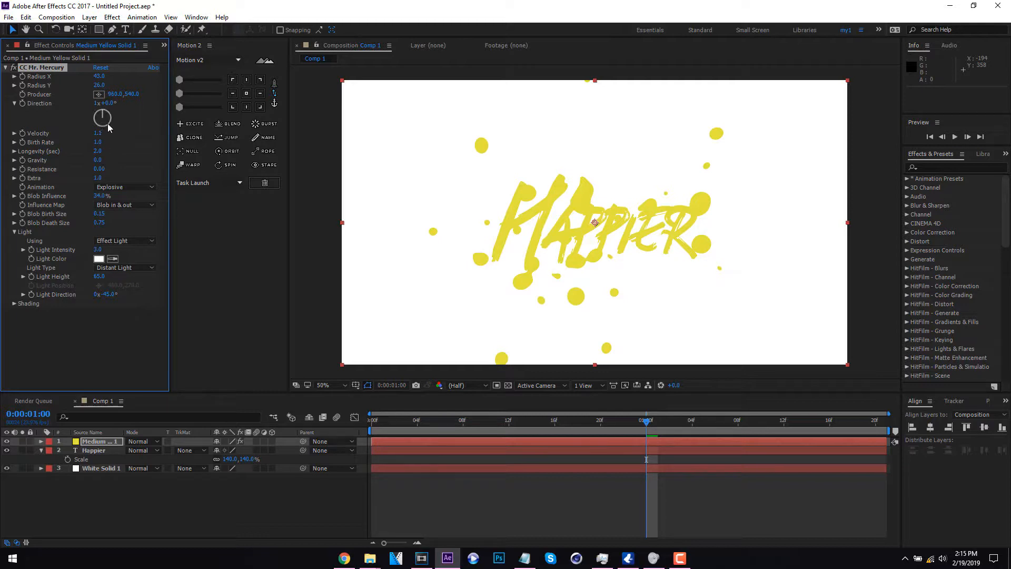
left_click_drag(114, 95, 140, 96)
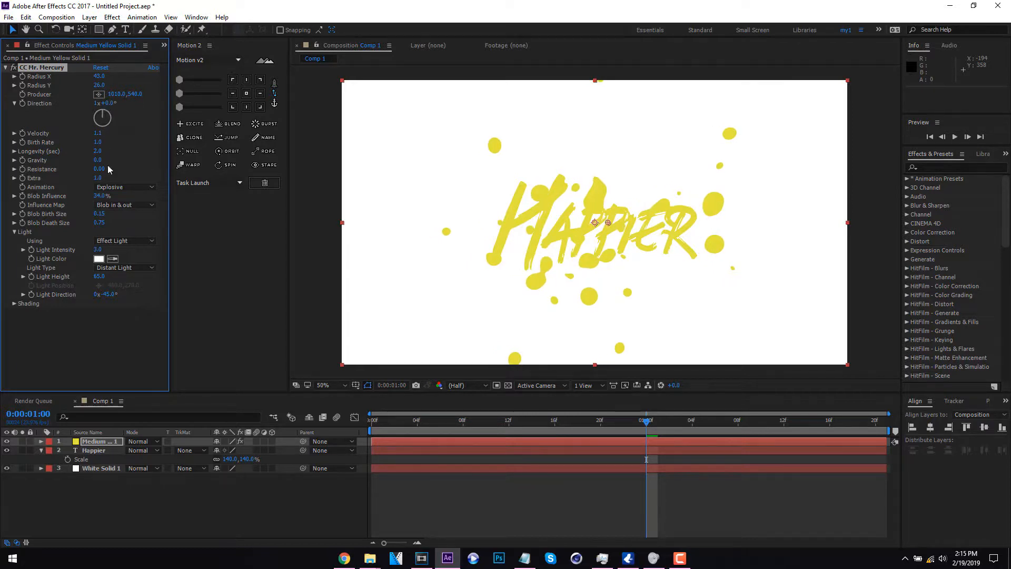
- Try a Resistance of 6.17 on the CC Mr. Mercury effect and set it back to 0
left_click_drag(102, 168, 427, 169)
left_click_drag(398, 421, 784, 421)
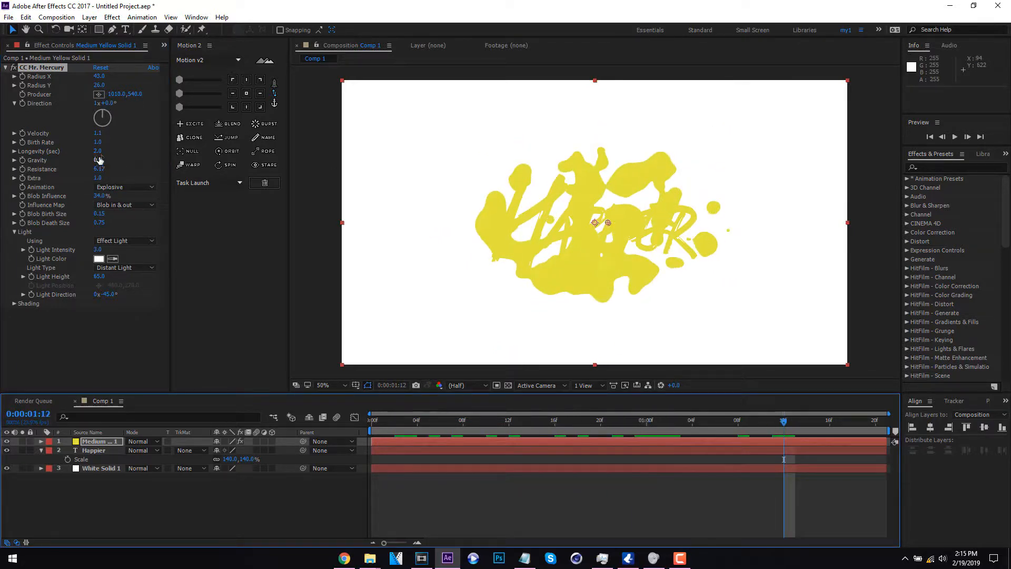
left_click(100, 169)
type("0")
key("Return")
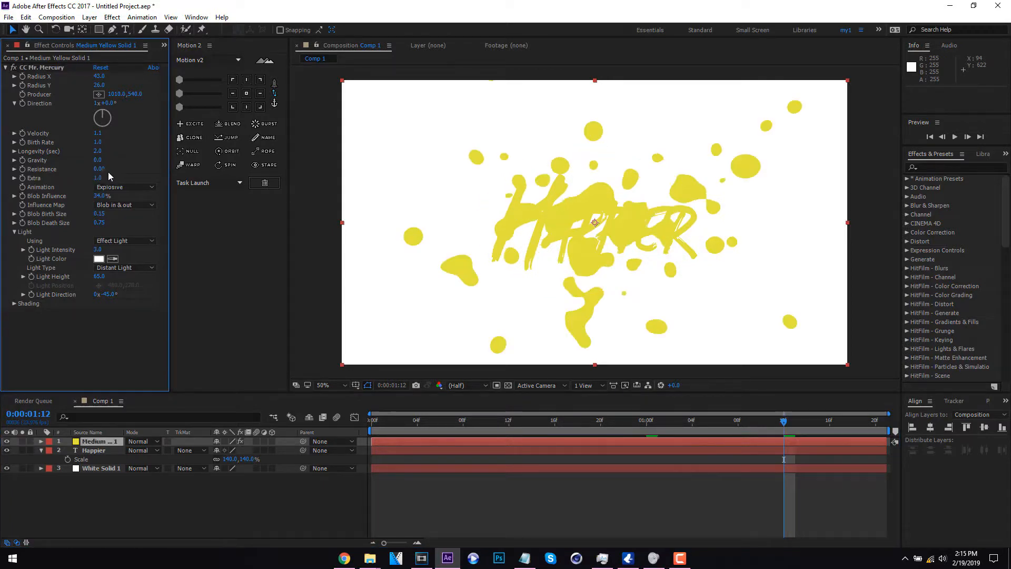
- Set Blob Birth Size to 0 and Blob Death Size to 0.68, and preview the animation from the start
mouse_move(97, 214)
left_mouse_down()
mouse_move(80, 216)
mouse_move(137, 223)
mouse_move(96, 223)
left_mouse_up()
left_click(373, 421)
key("space")
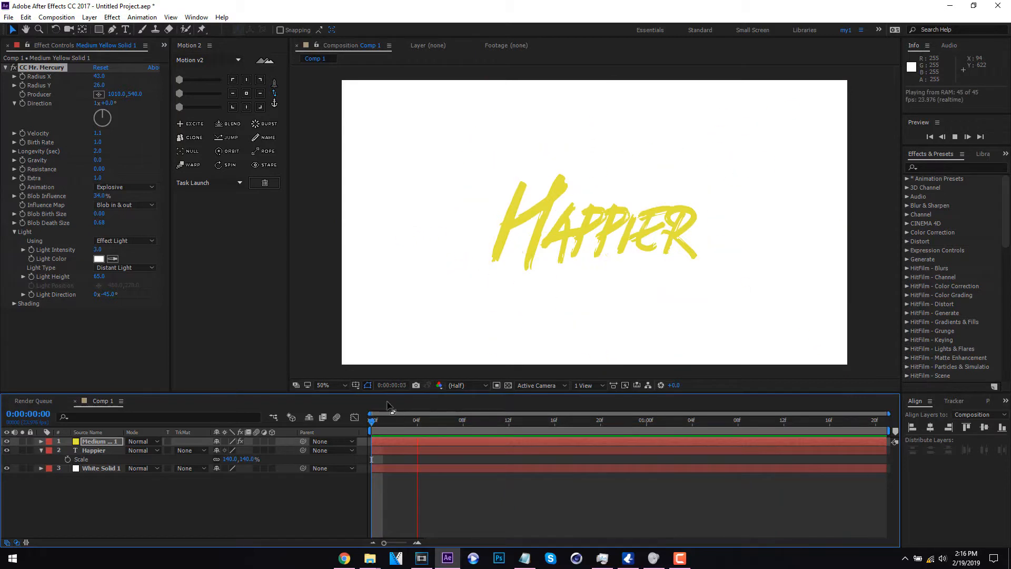
key("space")
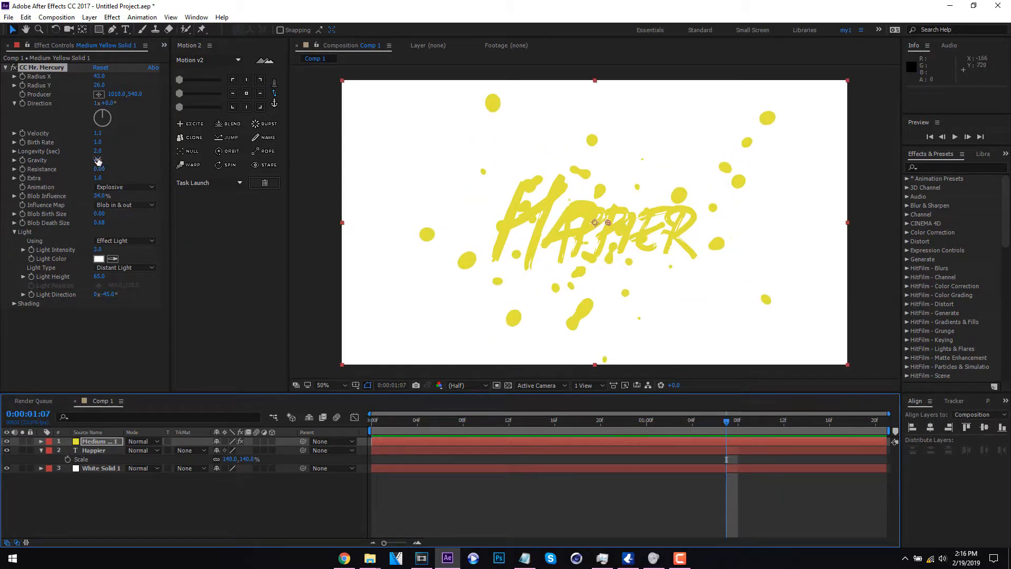
- Raise the effect's Gravity to 0.1 and play the animation from the first frame
left_click_drag(98, 159, 104, 160)
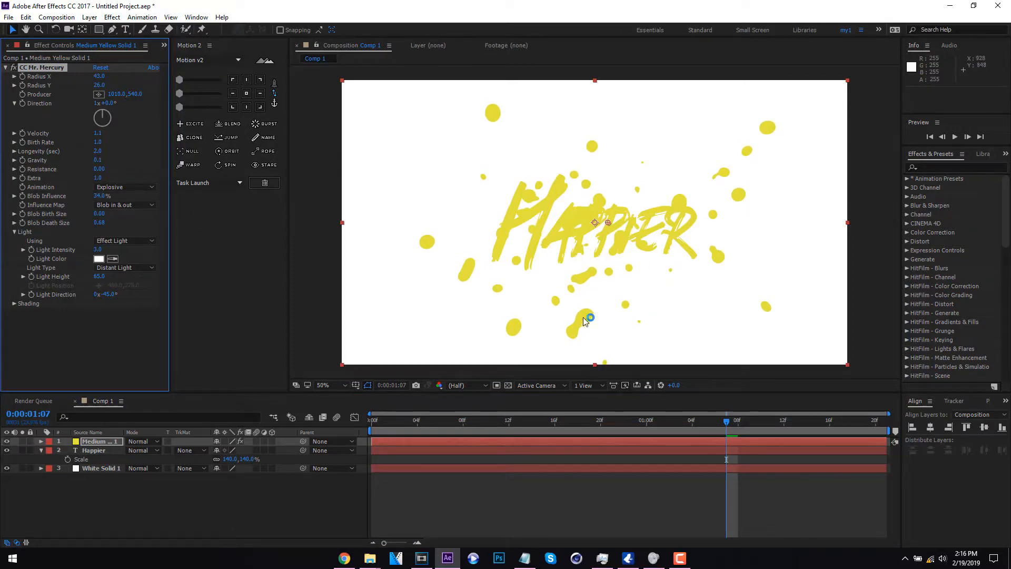
left_click(360, 430)
key("space")
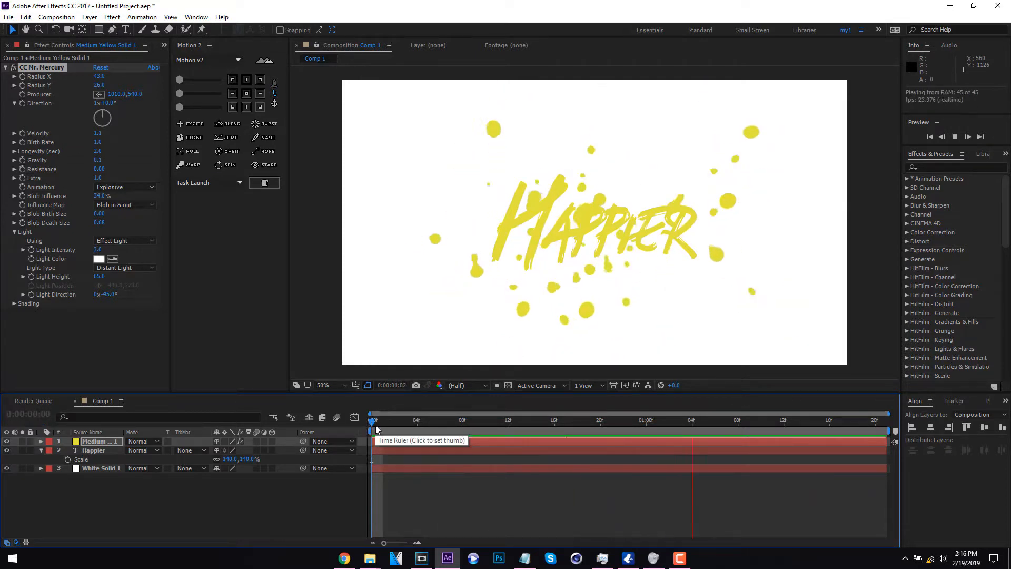
- Set the CC Mr. Mercury effect's Birth Rate to 0.8
key("space")
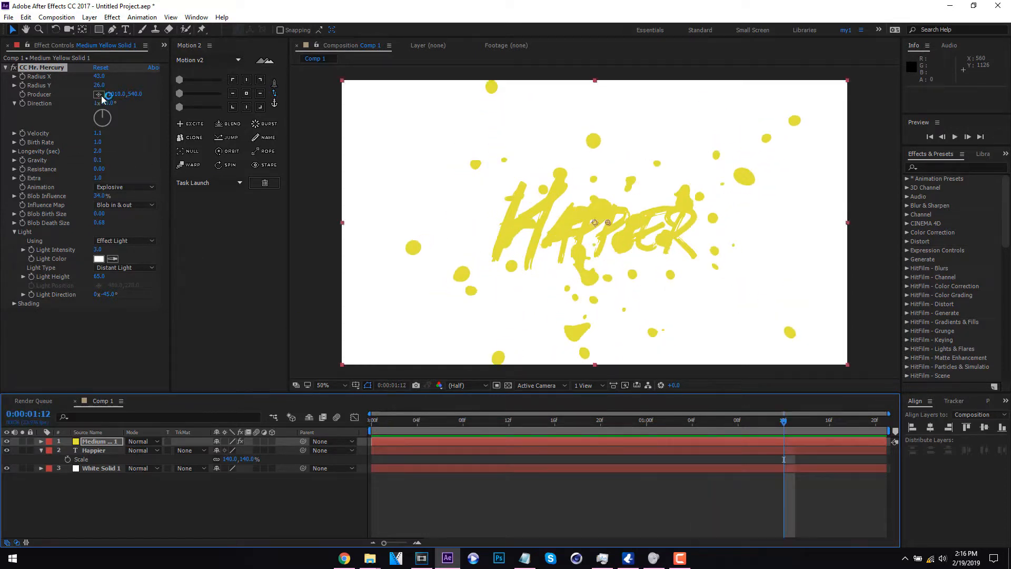
left_click(97, 142)
type("0.2")
key("Return")
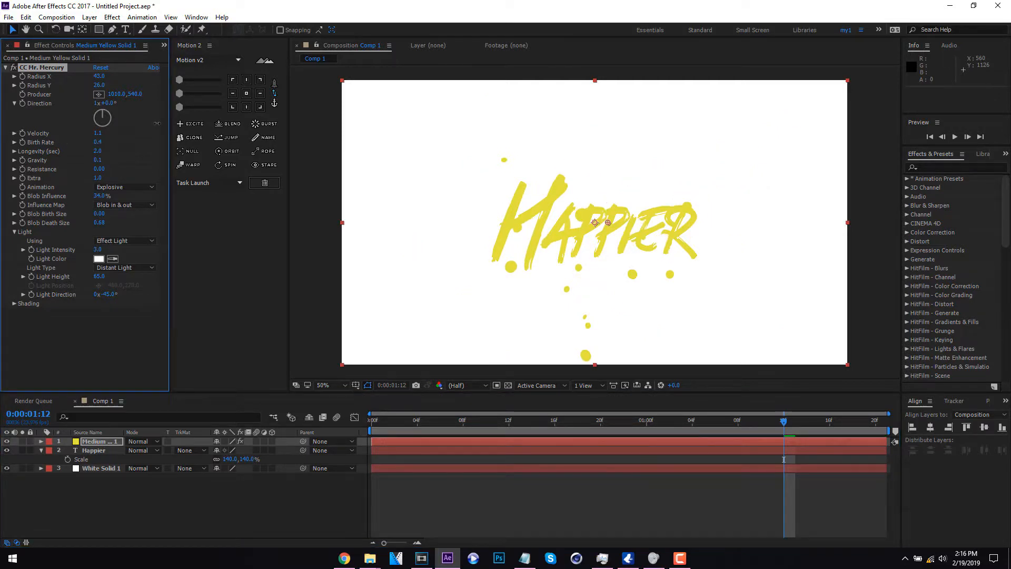
left_click_drag(157, 124, 137, 135)
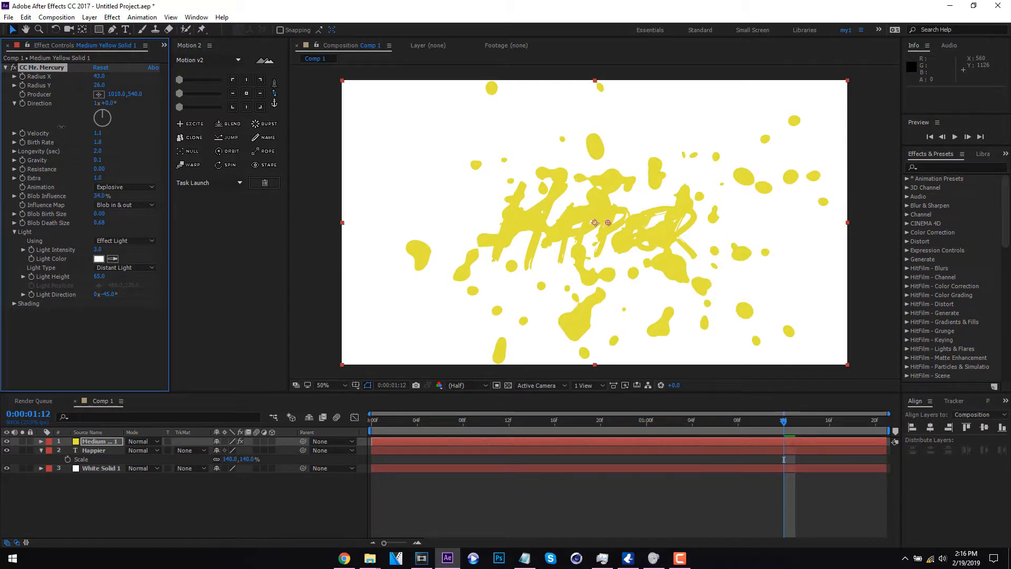
left_click_drag(61, 127, 56, 128)
- Preview from the first frame, and set the effect's Radius X to 31, Producer Y to 603, Extra to 0.7 and Blob Death Size to 0.64
left_click_drag(394, 421, 369, 425)
key("space")
key("space")
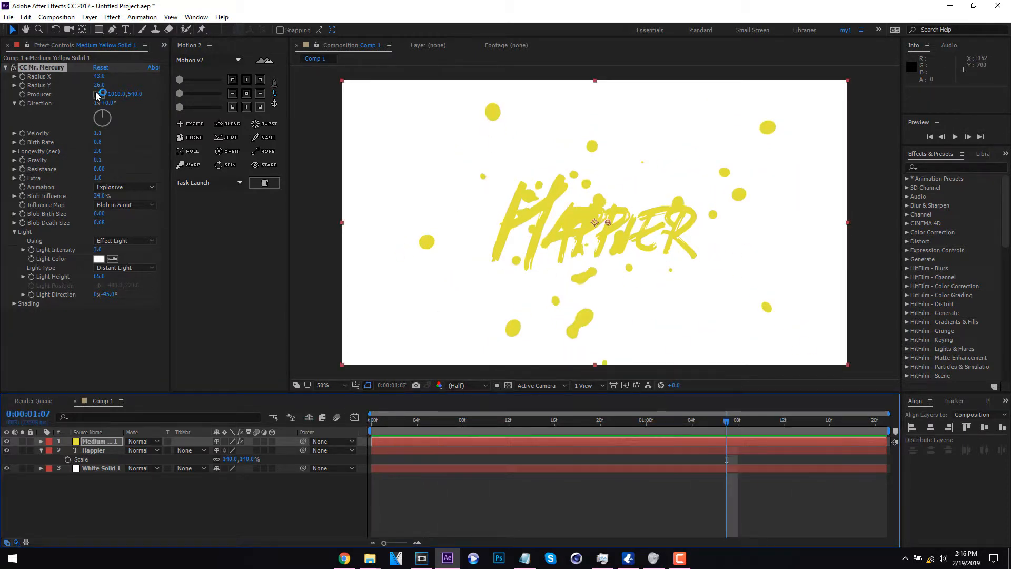
left_click_drag(99, 77, 152, 96)
mouse_move(99, 223)
left_mouse_down()
mouse_move(108, 223)
mouse_move(97, 223)
left_mouse_up()
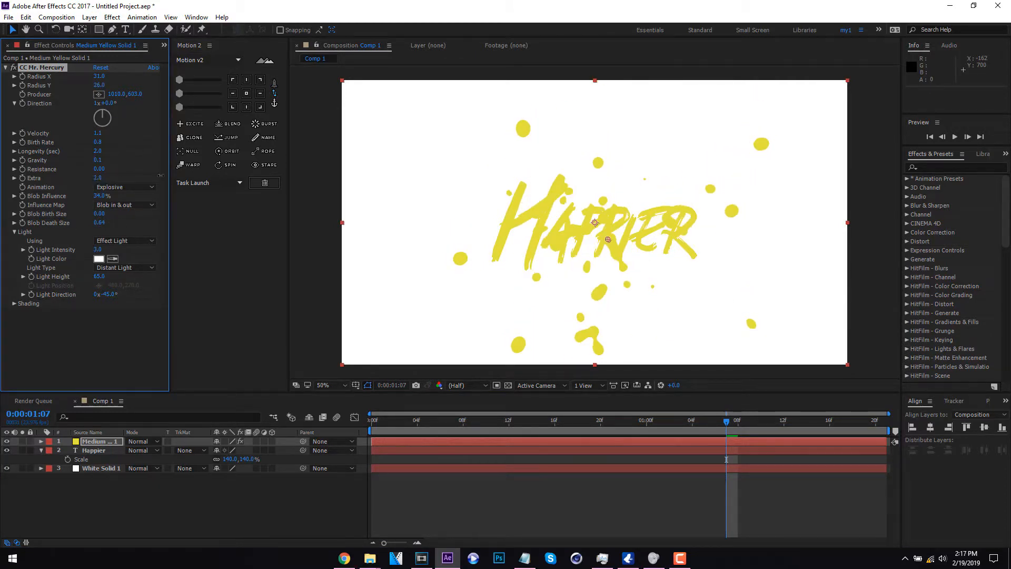
- Try the Direction animation type on the CC Mr. Mercury effect, preview it and undo the change
left_click(125, 187)
left_click(132, 269)
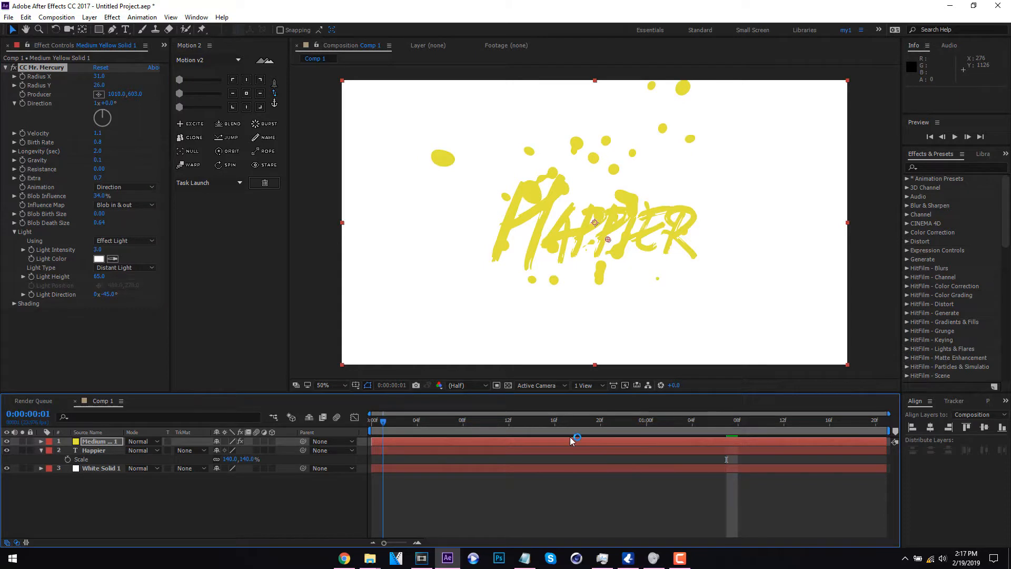
key("space")
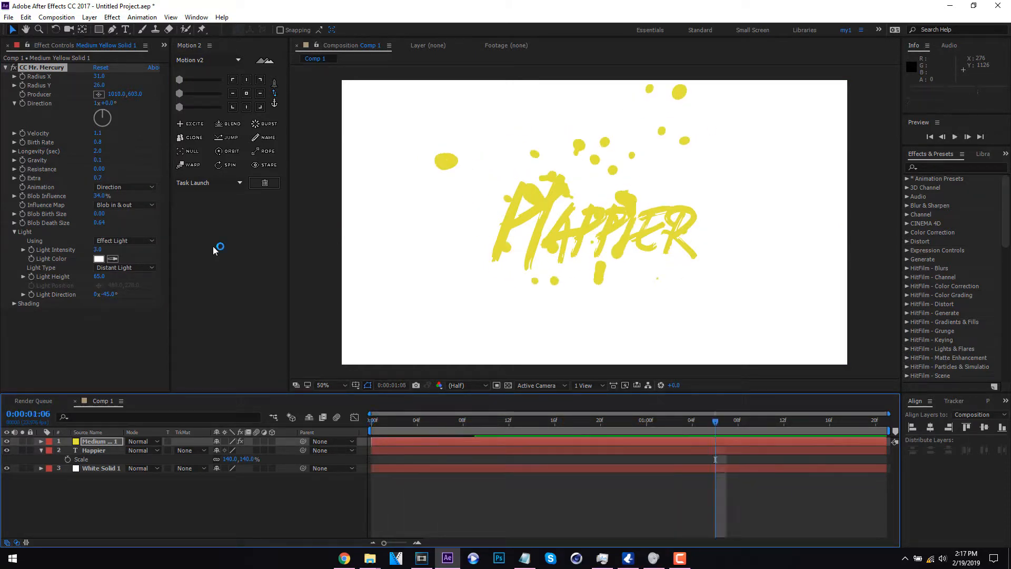
key("ctrl+z")
- Set the CC Mr. Mercury effect's Resistance to 0.10 and check the animation from the first frame
key("space")
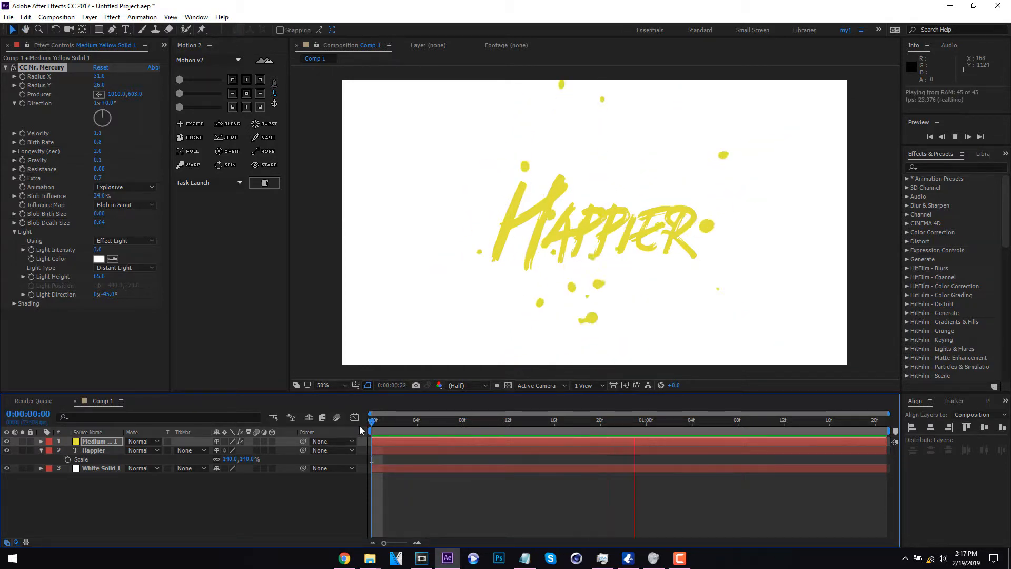
key("space")
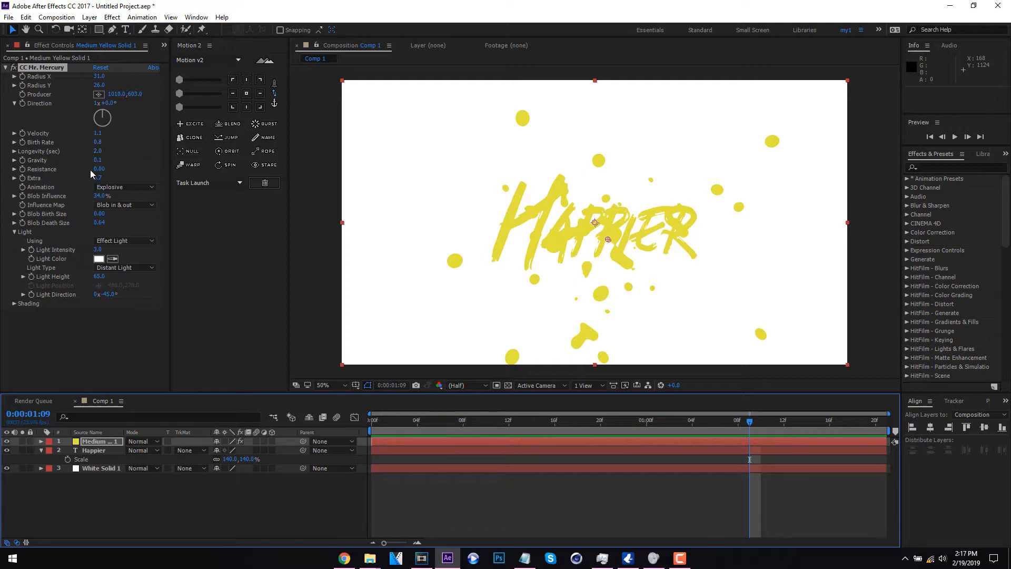
left_click_drag(102, 172, 148, 172)
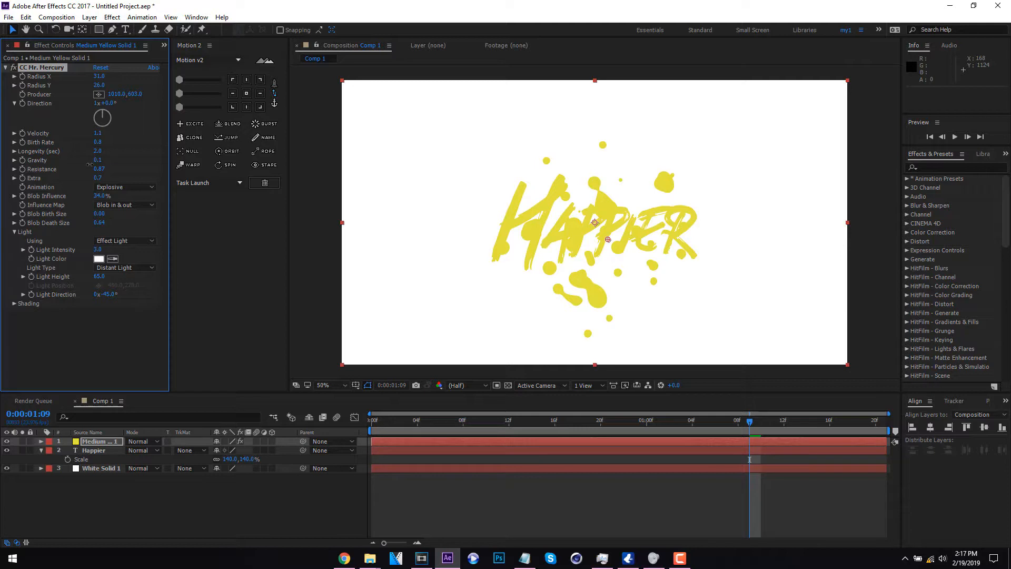
left_click_drag(89, 164, 58, 167)
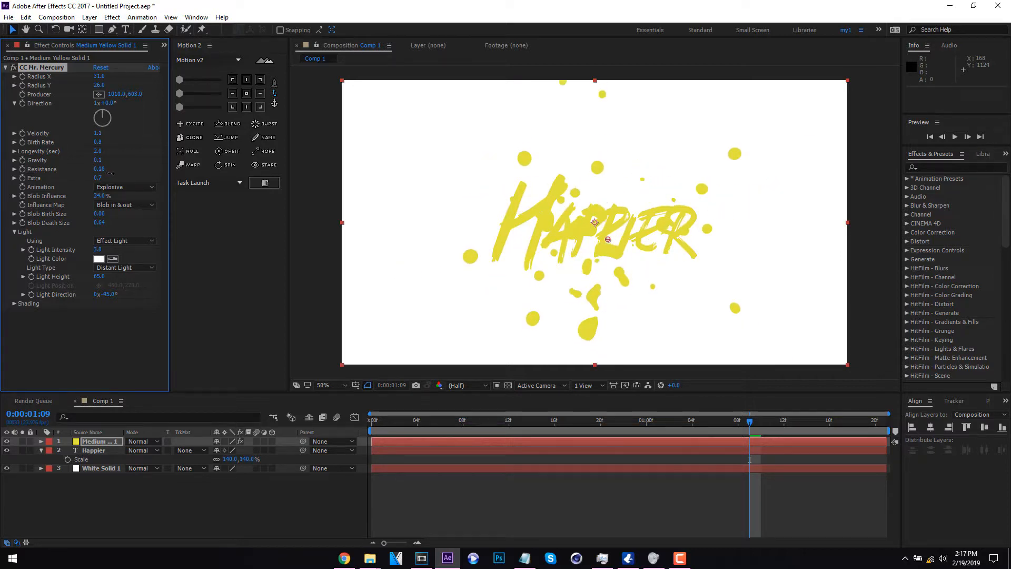
left_click(128, 180)
left_click(444, 484)
key("space")
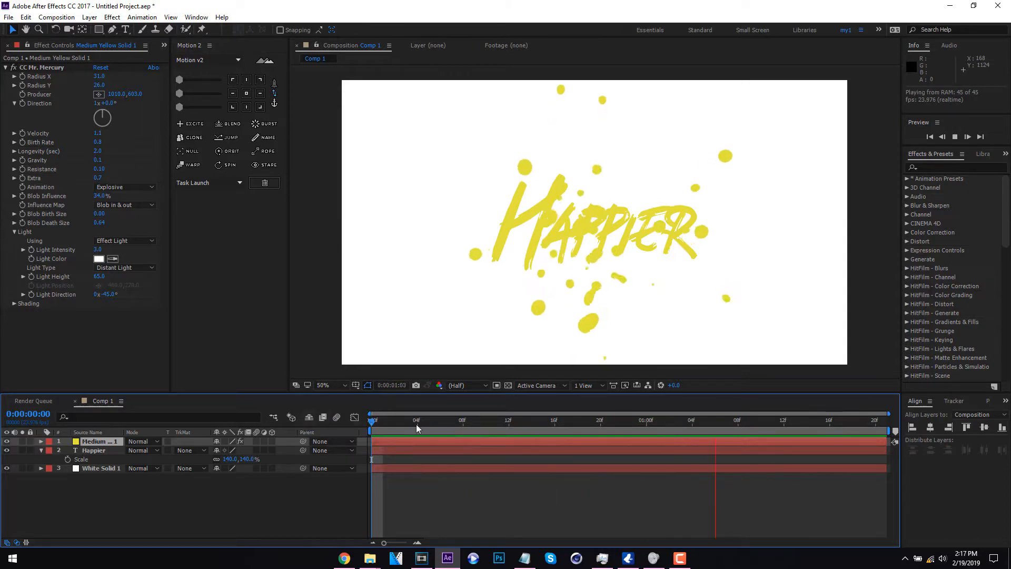
key("space")
- Shift the yellow solid layer 15 frames before the composition start, extend its end to the composition end, and preview the result
left_click_drag(392, 442, 217, 445)
left_click_drag(714, 442, 885, 441)
key("Home")
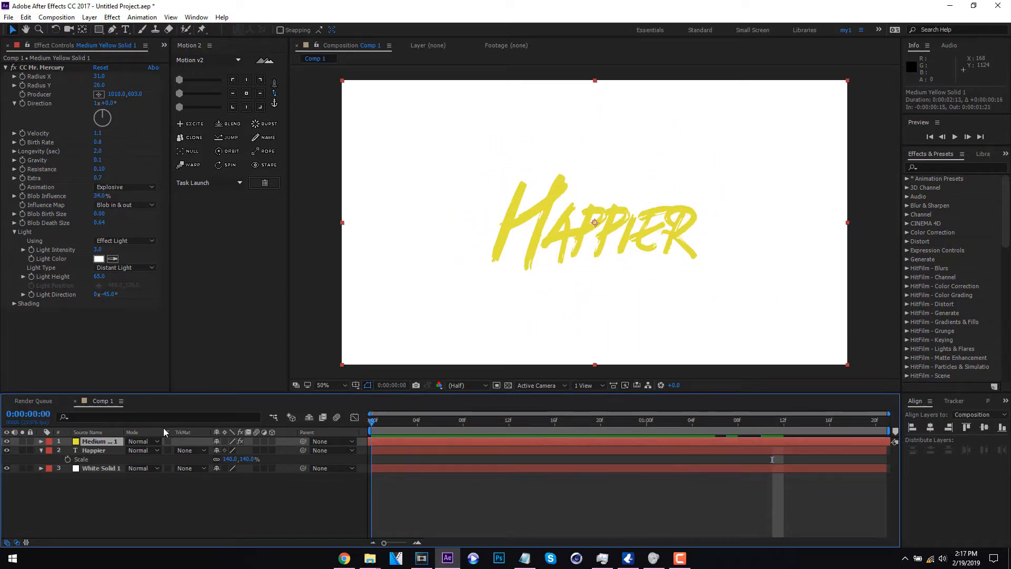
key("space")
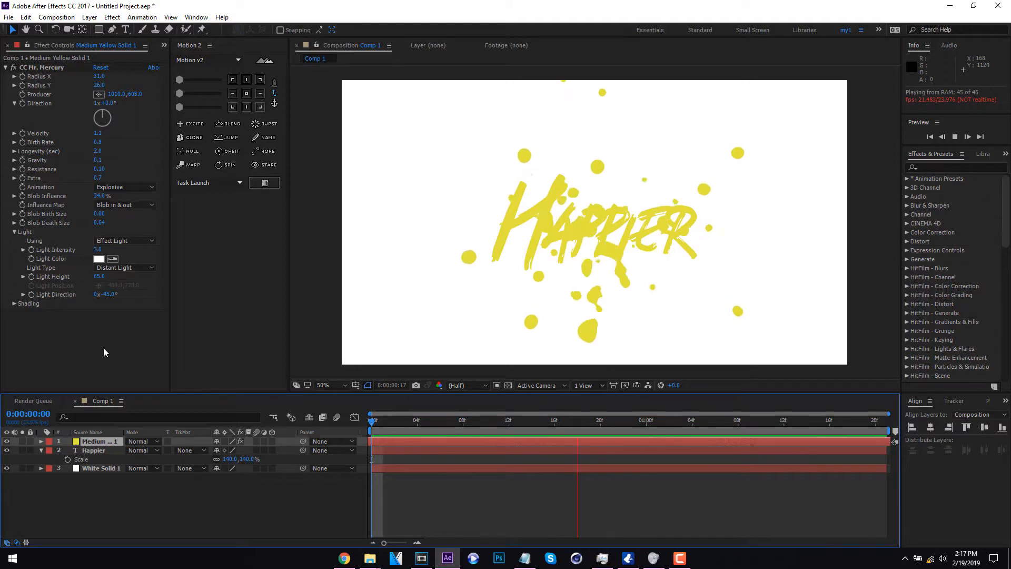
key("space")
key("space")
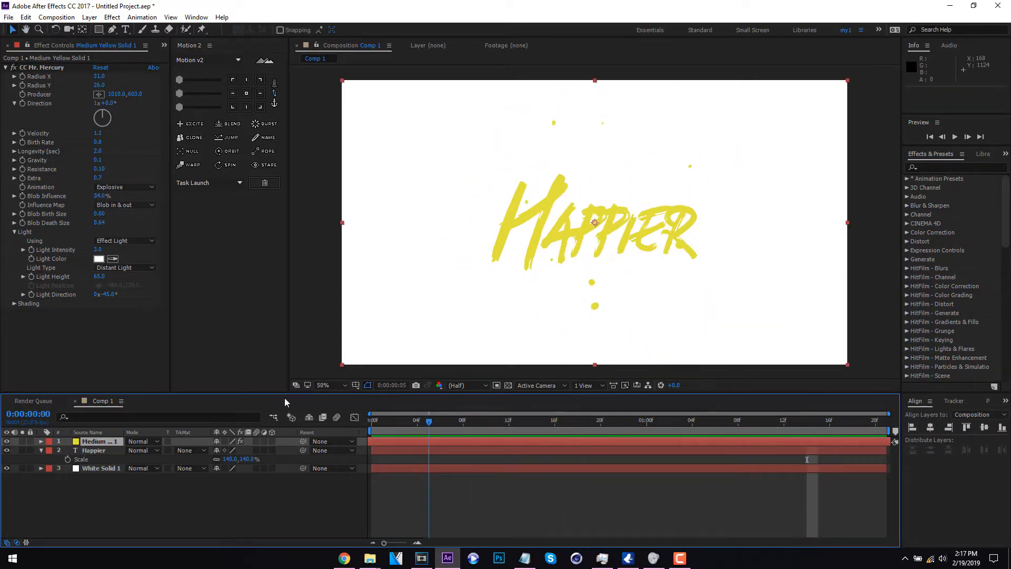
key("space")
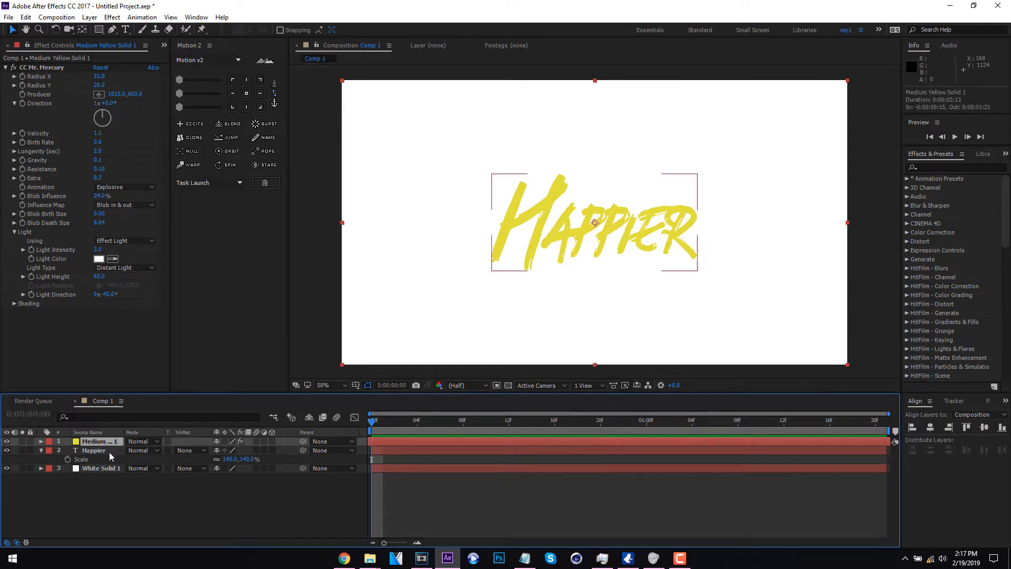
- Pre-compose the yellow solid and the Happier text layer as Pre-comp 1, moving all attributes and without opening the new composition
left_click(105, 451, "ctrl")
right_click(108, 452)
left_click(185, 361)
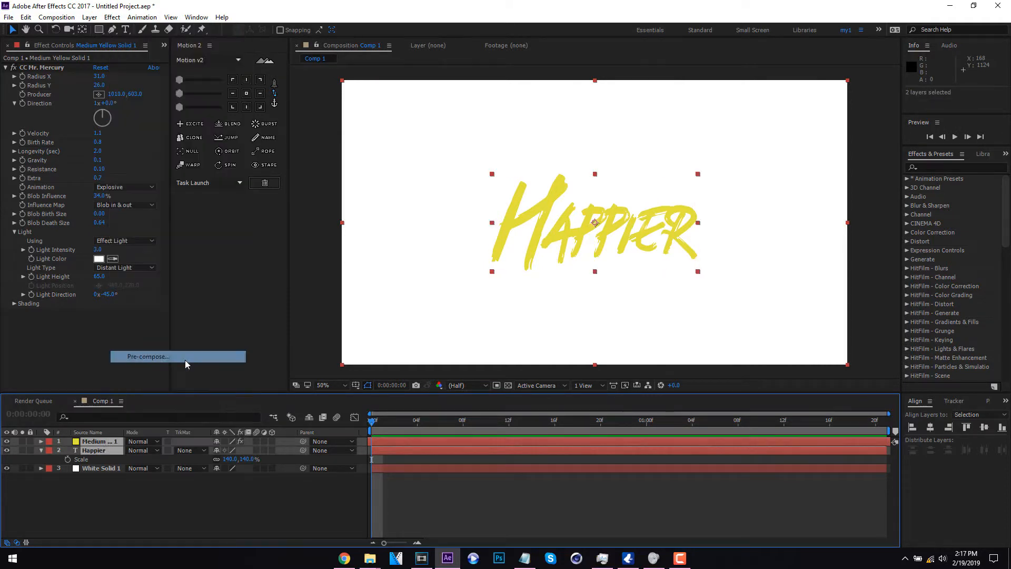
left_click(407, 300)
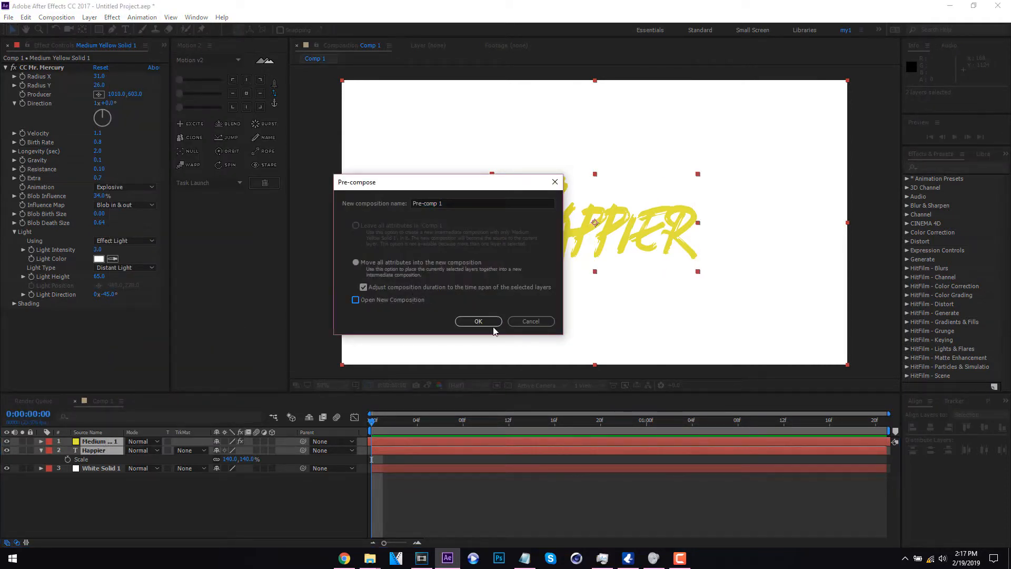
left_click(478, 321)
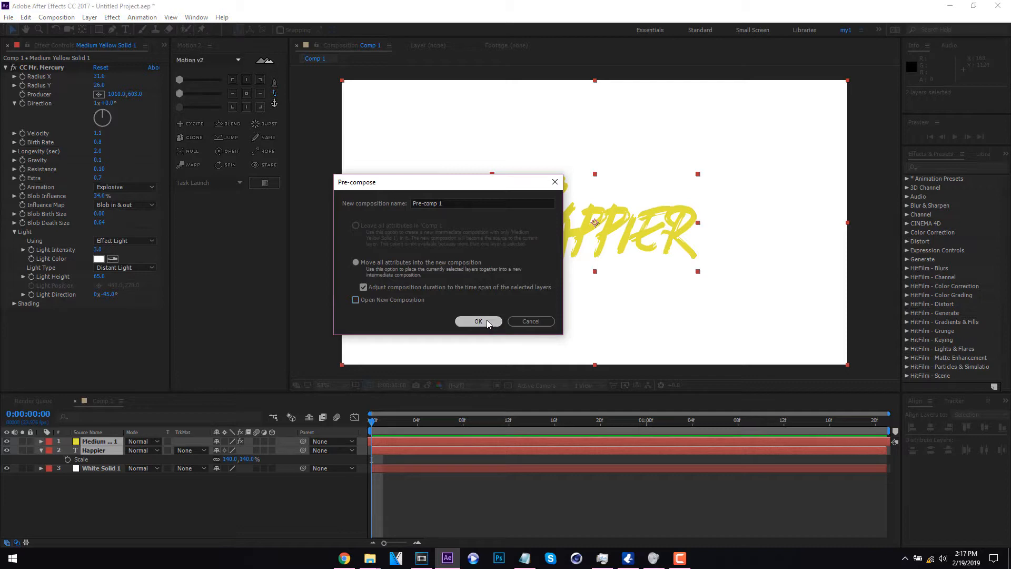
- Apply the uni.AV Club effect with the Xtreme Orange preset to Pre-comp 1 and extend the layer to the composition end
right_click(103, 441)
mouse_move(187, 165)
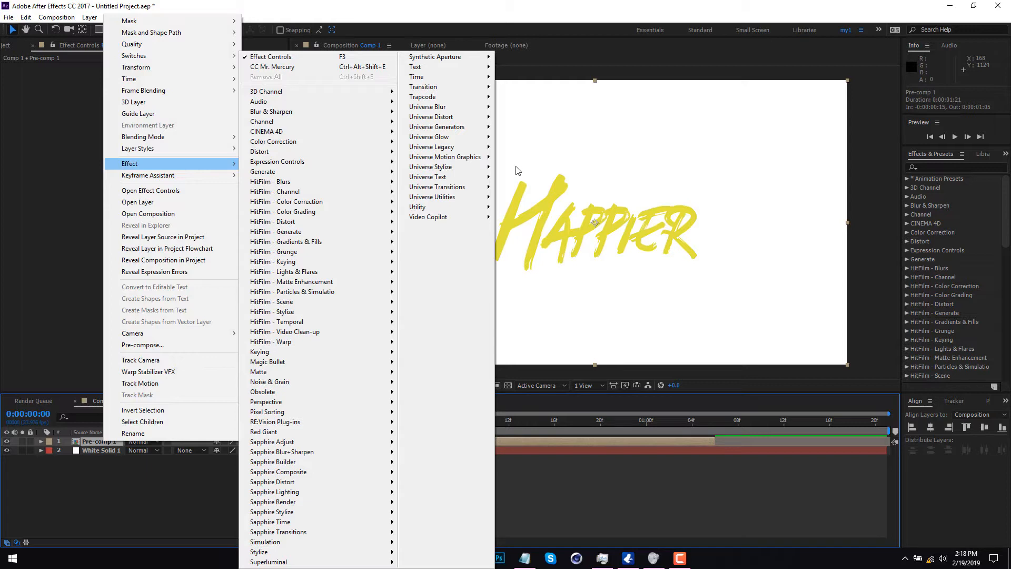
mouse_move(463, 167)
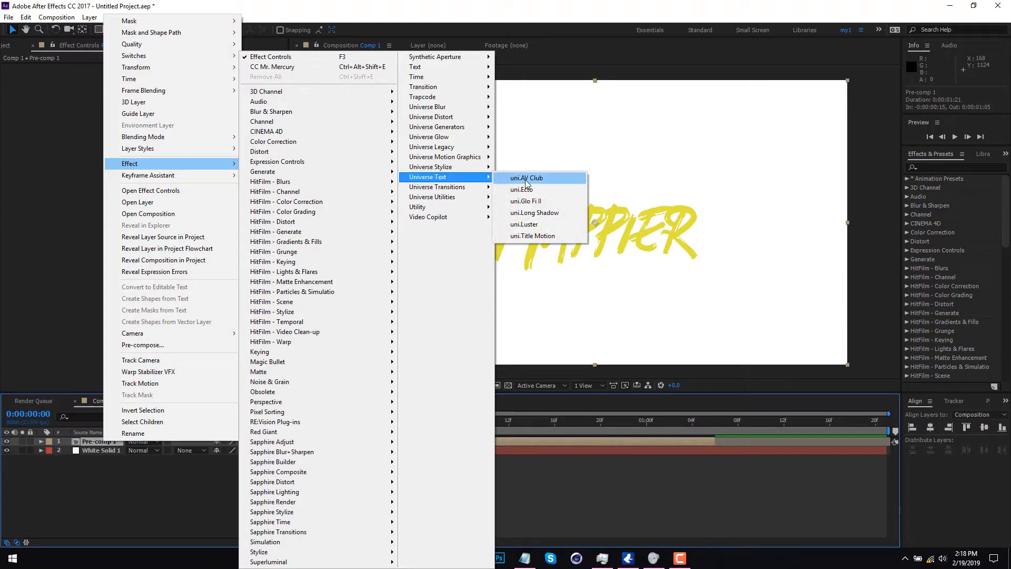
left_click(525, 179)
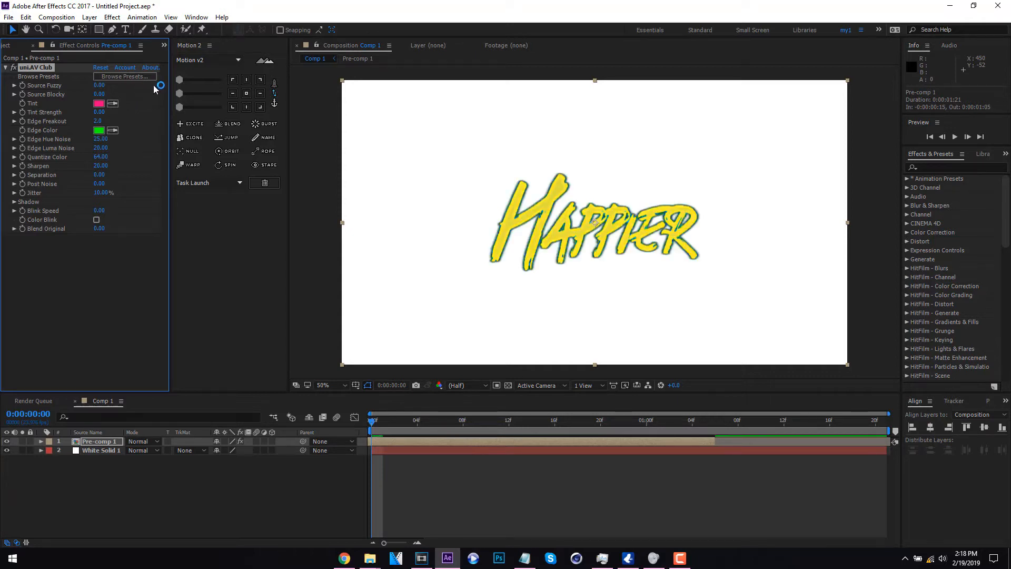
left_click(140, 77)
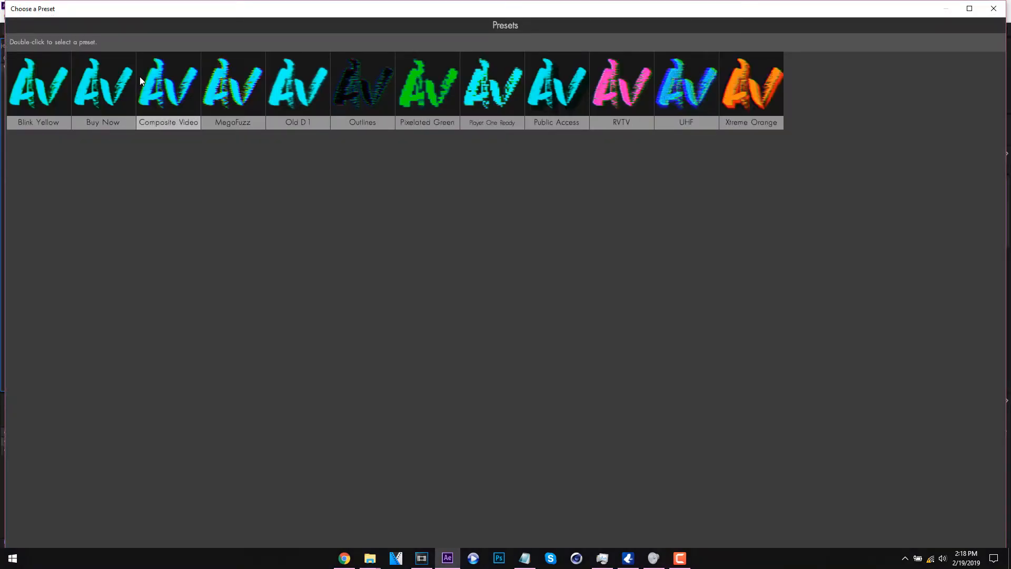
double_click(760, 92)
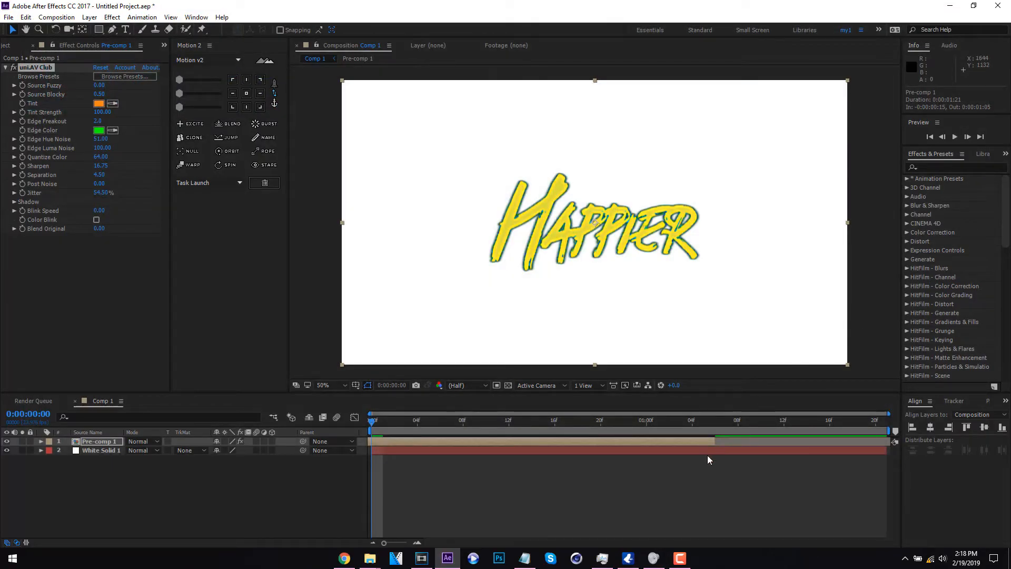
left_click_drag(714, 441, 887, 441)
- Change the AV Club effect's Tint colour from orange to yellow and play the animation from the first frame
left_click(98, 103)
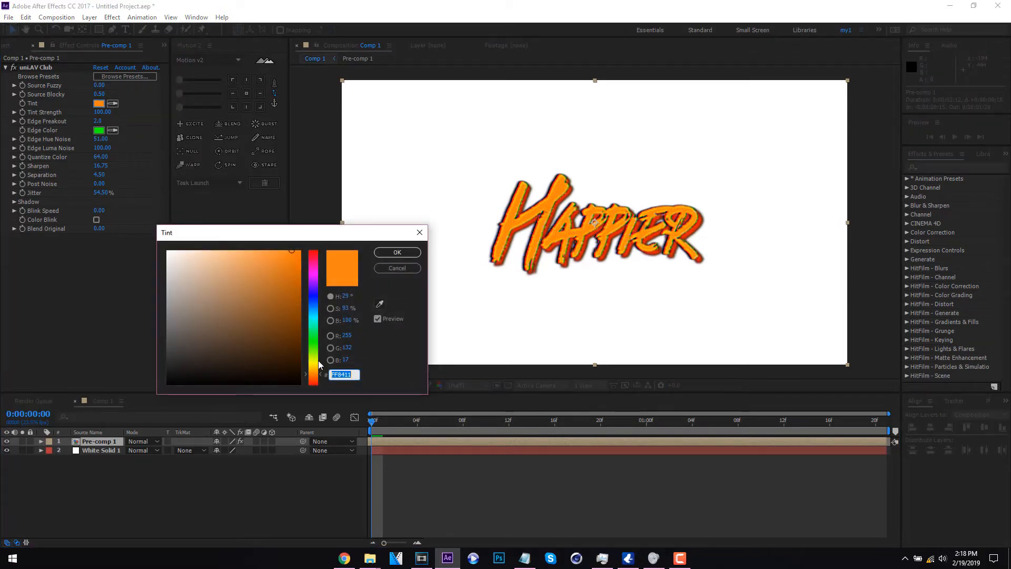
left_click(318, 360)
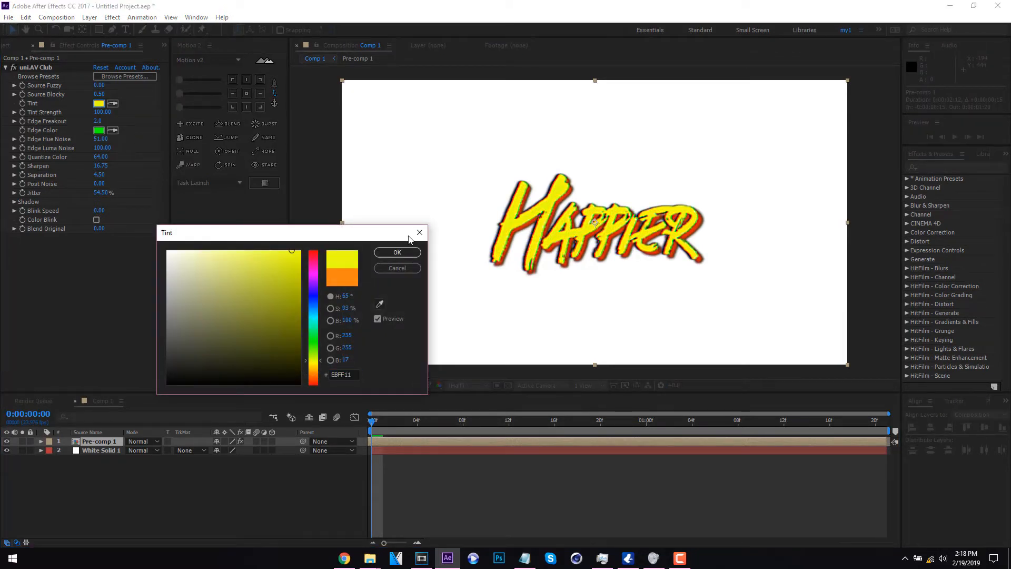
left_click(406, 256)
left_click(397, 252)
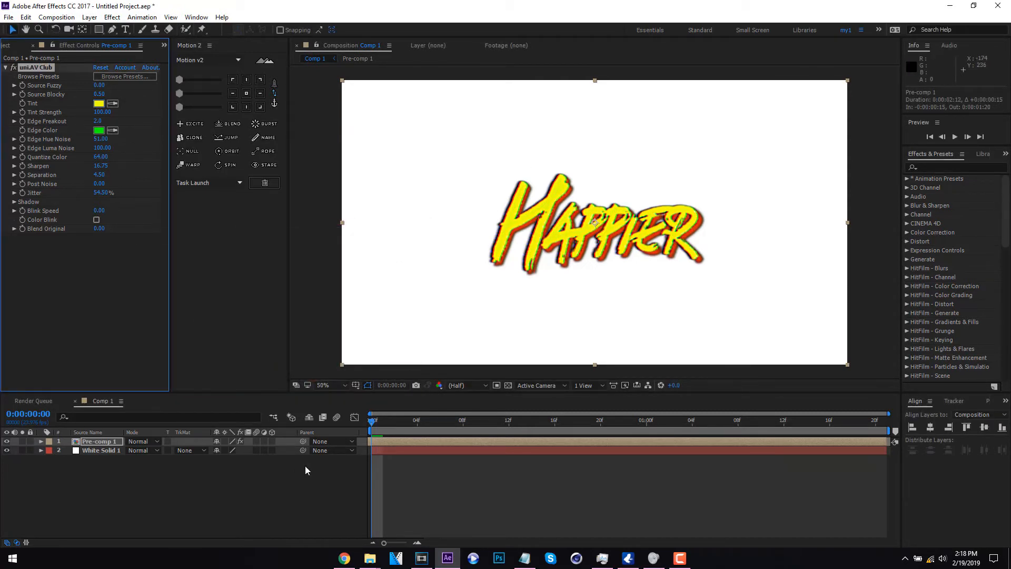
left_click(292, 472)
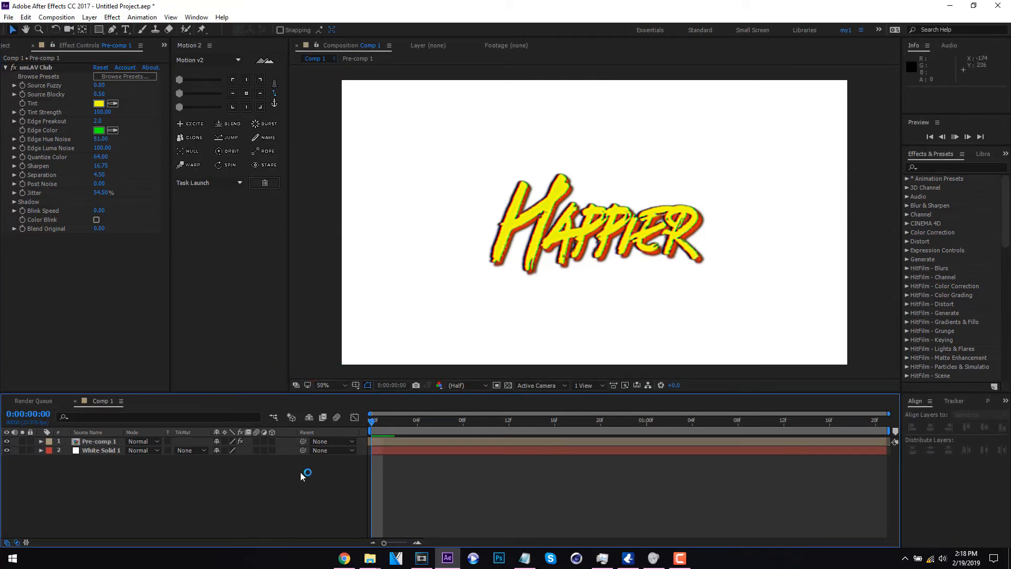
key("space")
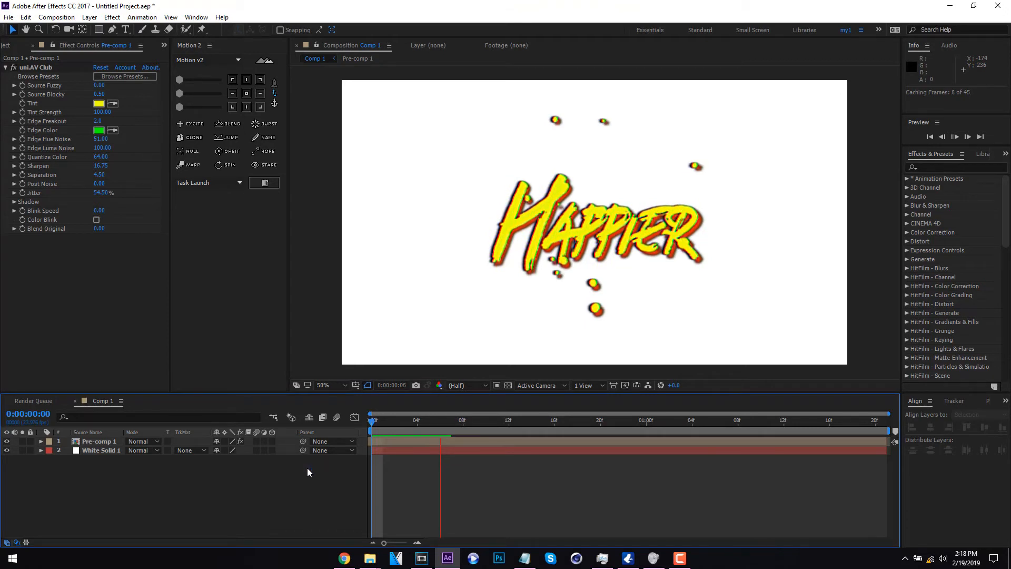